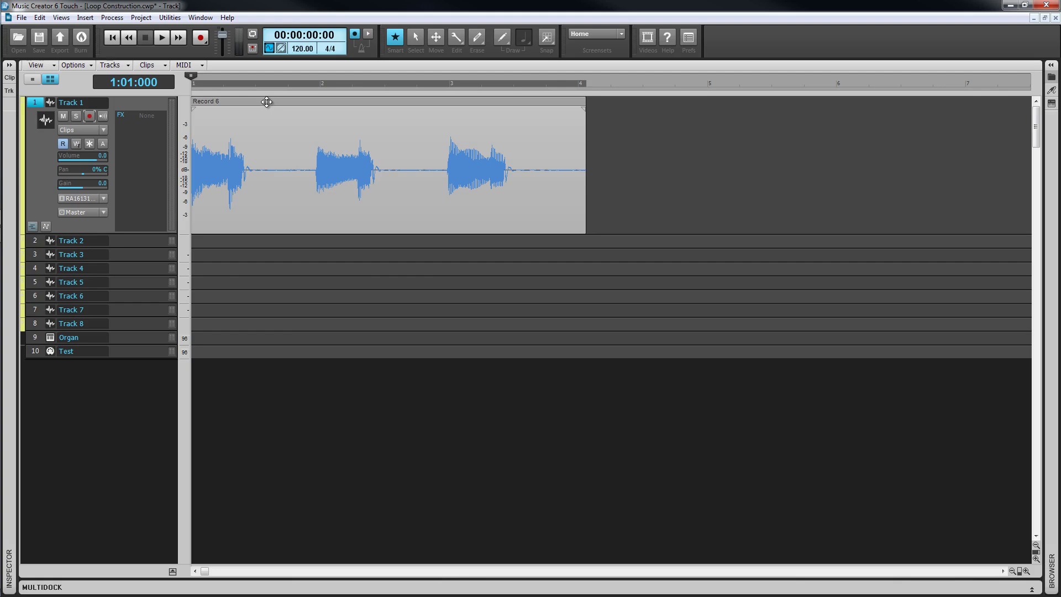
Open the Record 6 clip in the Loop Construction view and maximize the view
click(61, 18)
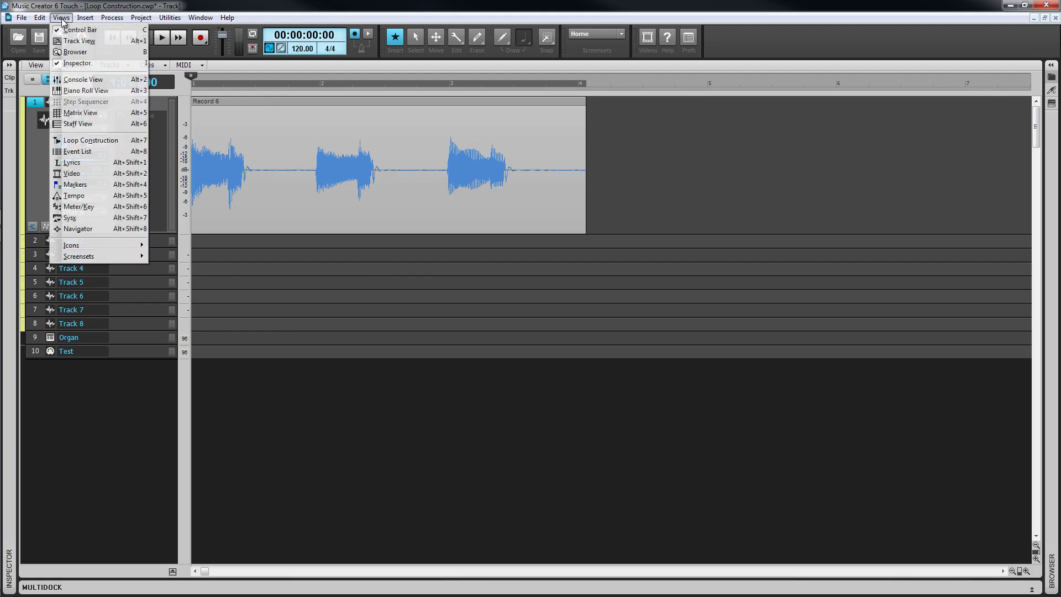
click(84, 141)
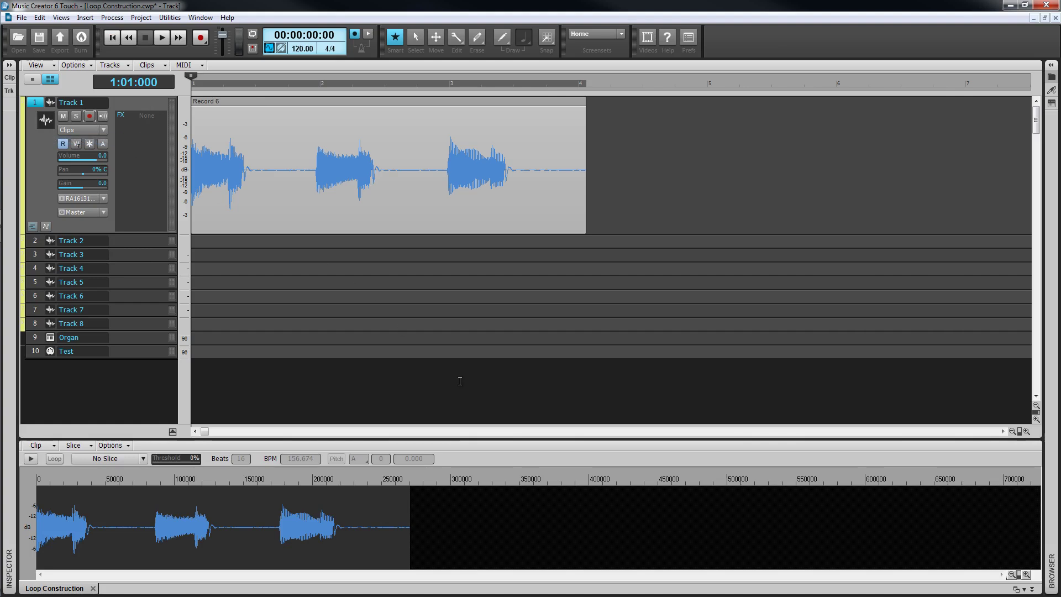
key(shift+d)
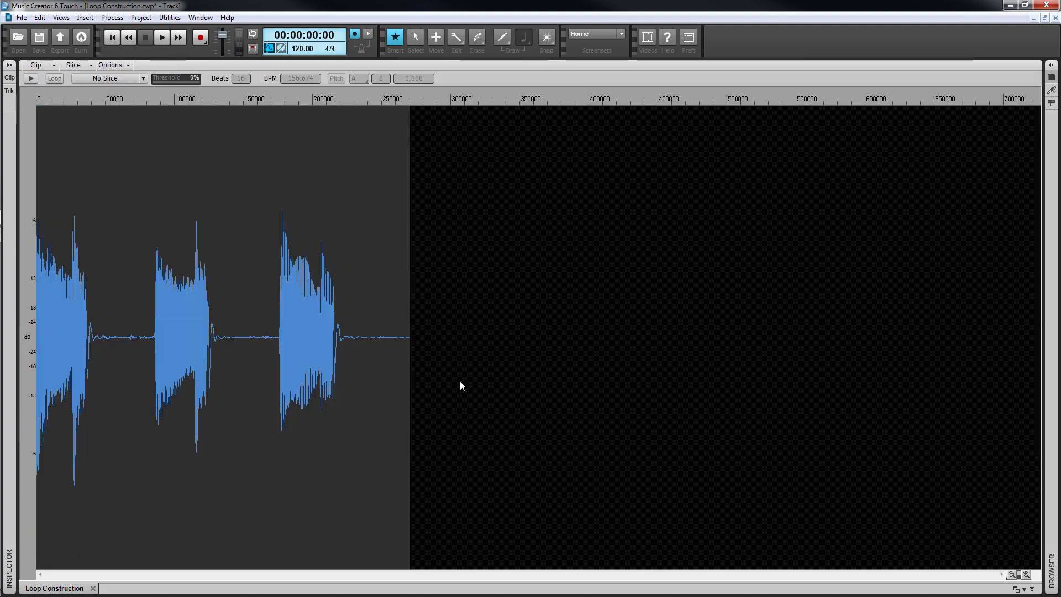
click(54, 65)
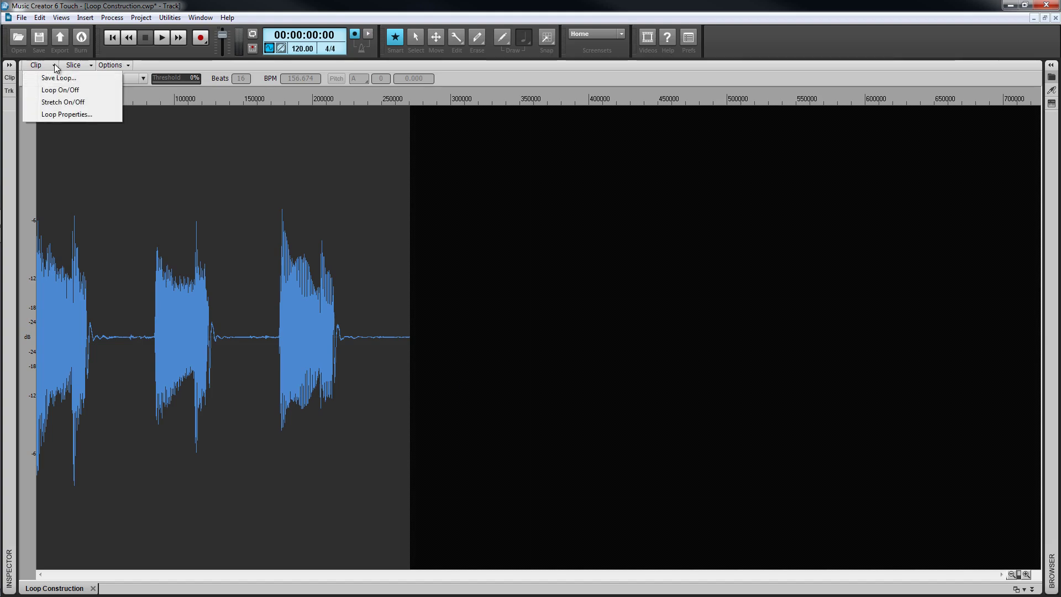
click(92, 65)
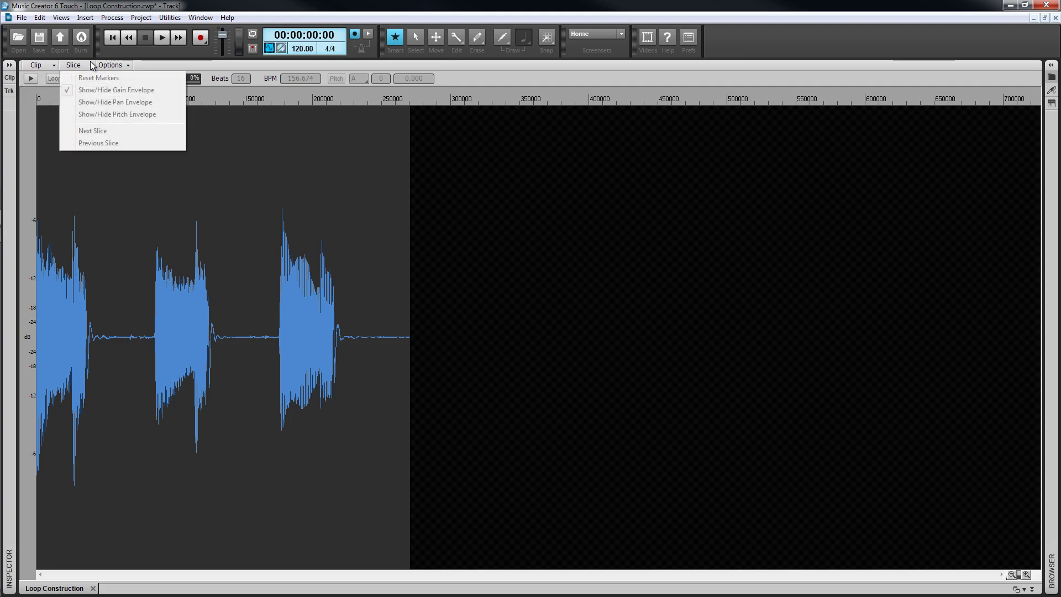
click(131, 64)
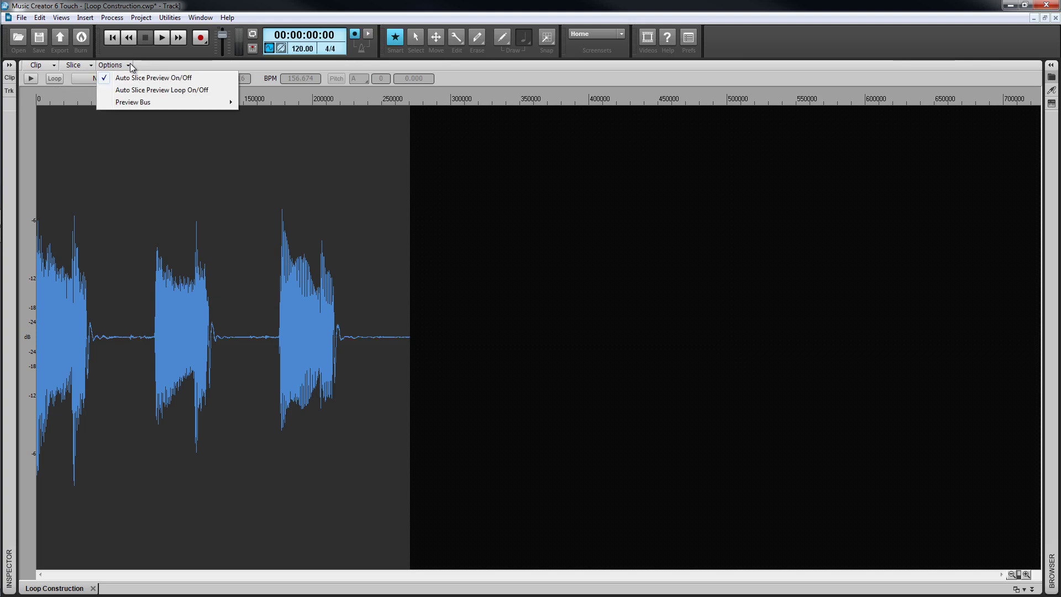
click(478, 74)
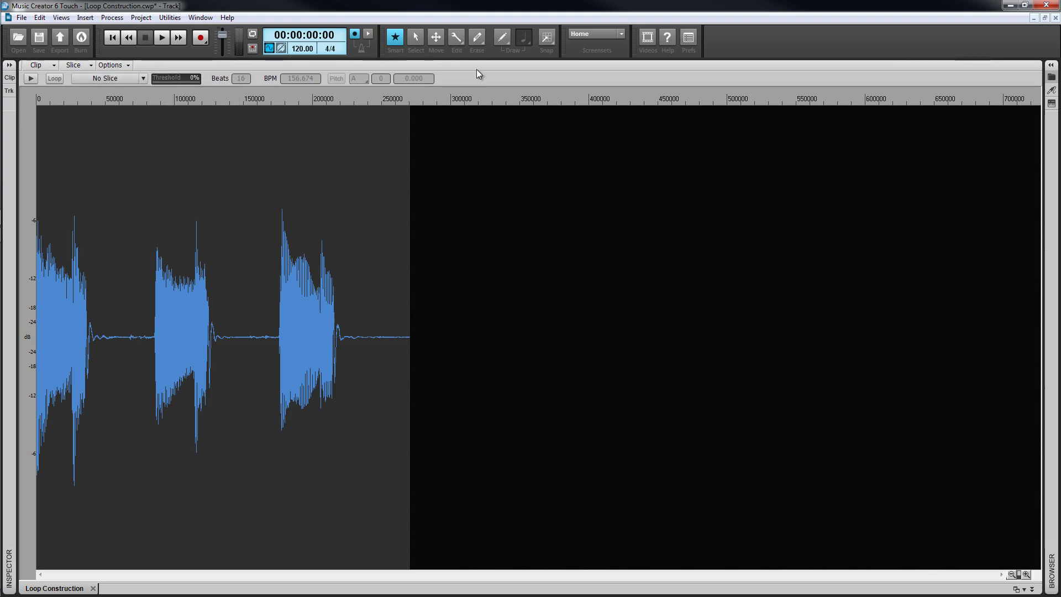
Switch the time ruler from samples to beats and preview the clip's playback, stopping it again
click(406, 101)
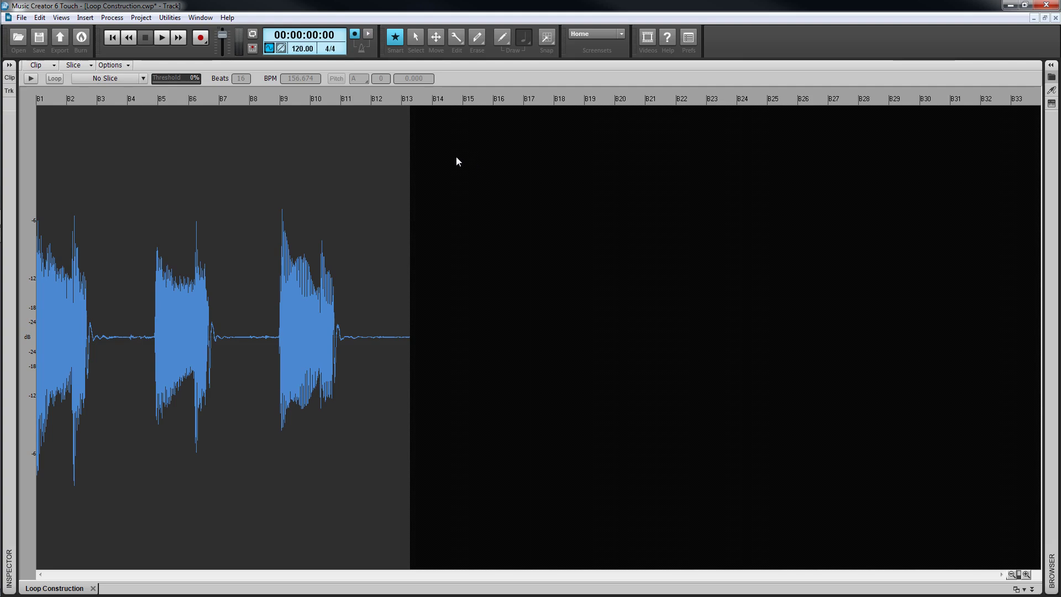
click(29, 79)
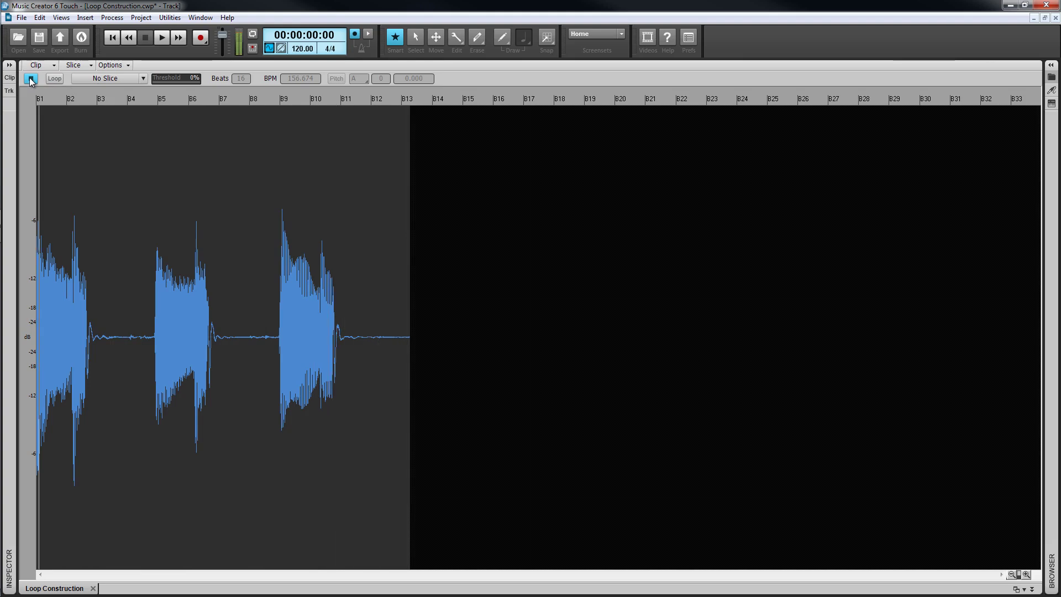
click(30, 79)
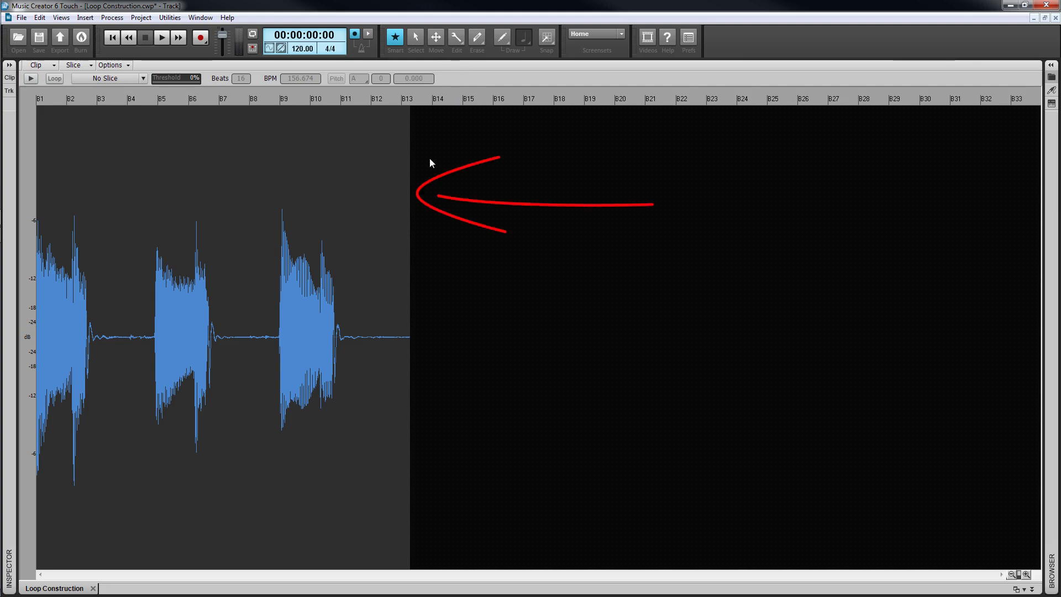
Trim the clip's end to just before B12 and enable looping, discarding the hidden data beyond the slip edit
drag(407, 201, 370, 197)
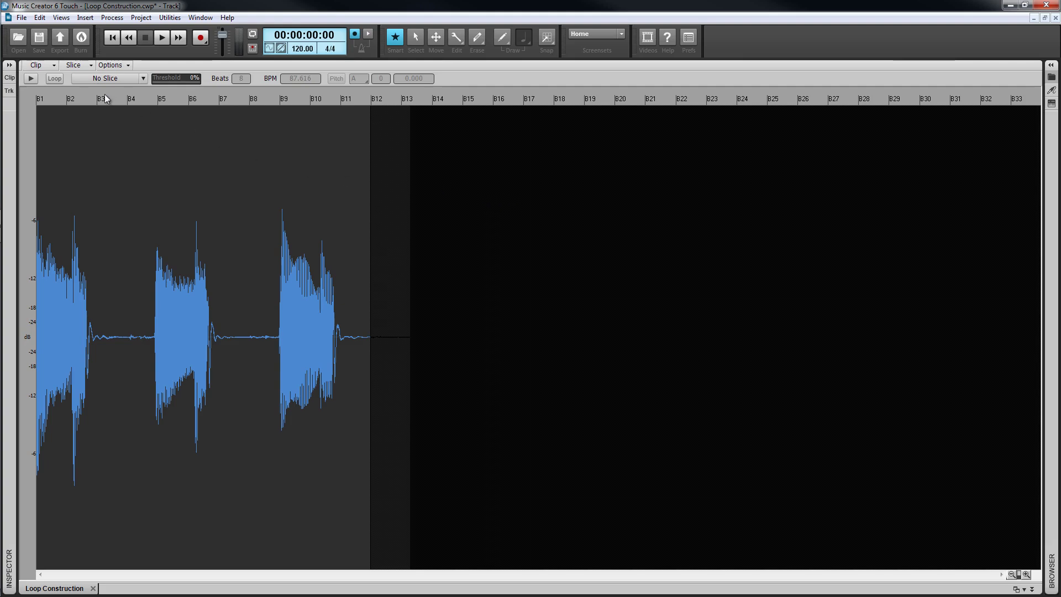
click(57, 78)
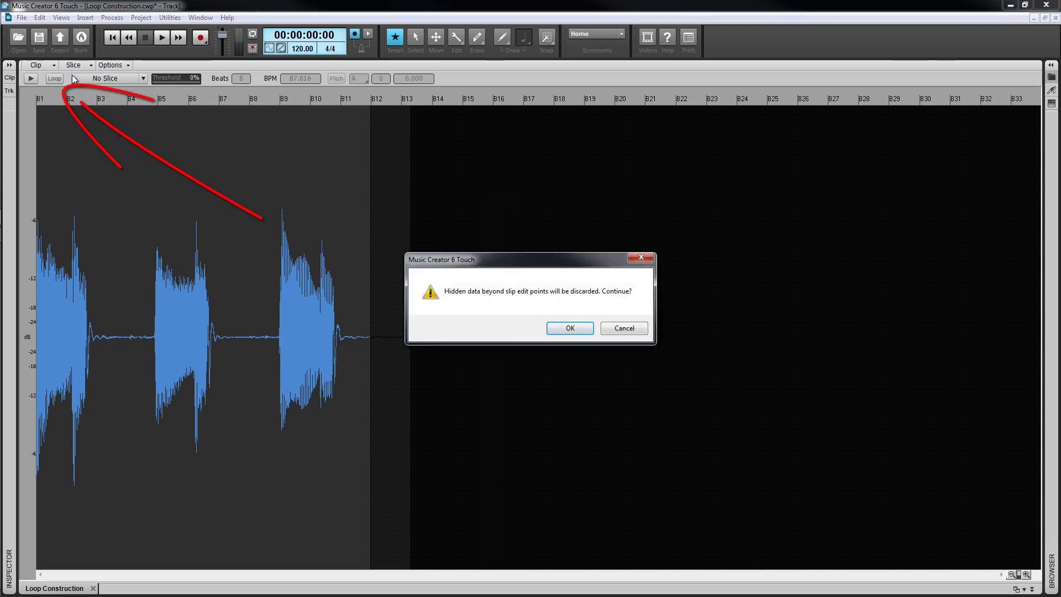
click(569, 328)
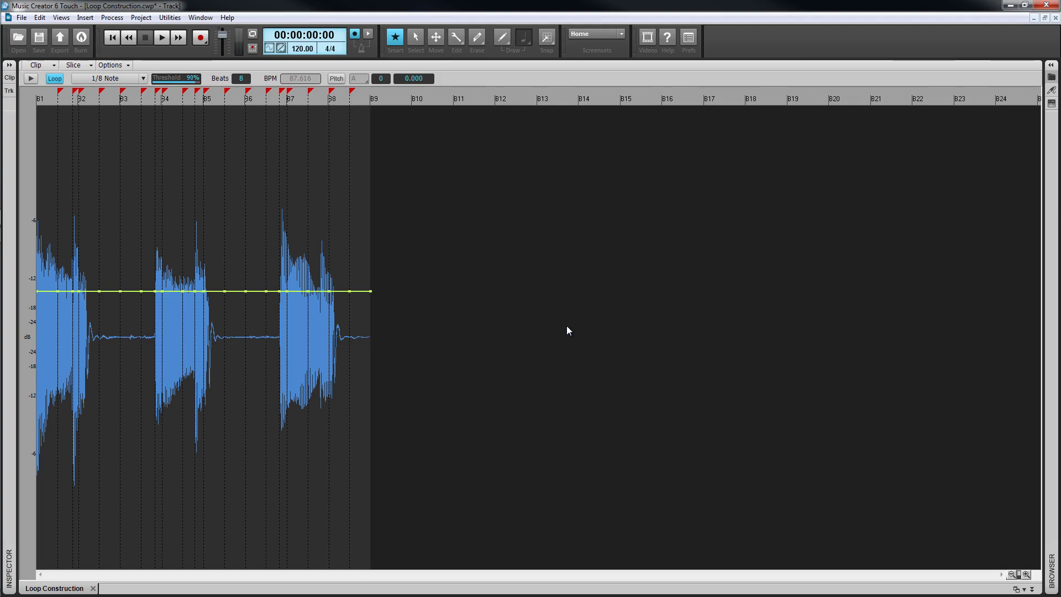
Set the loop's number of beats to 16
click(240, 79)
text(16)
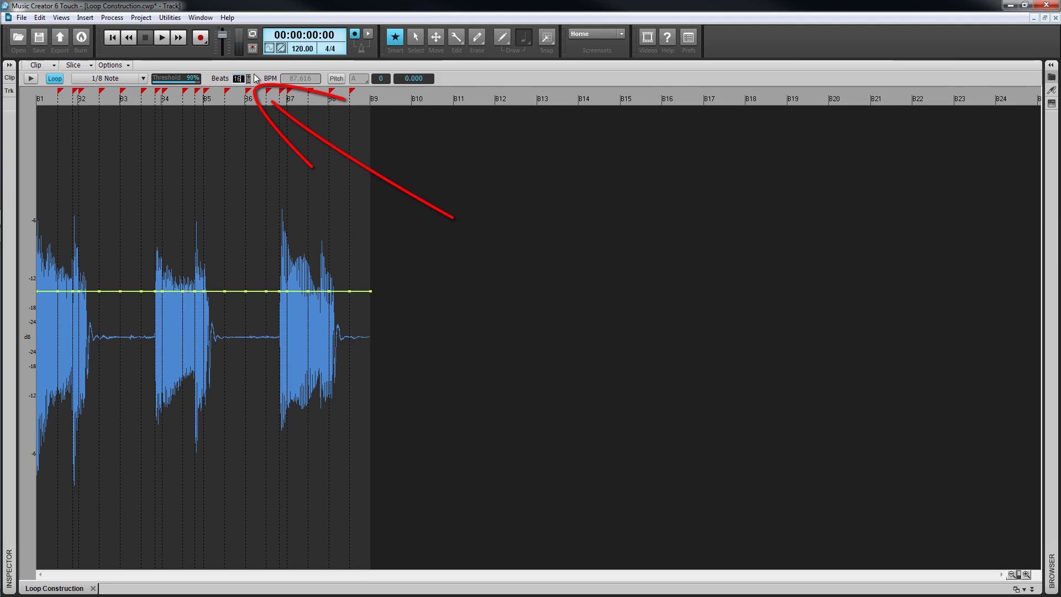
key(Return)
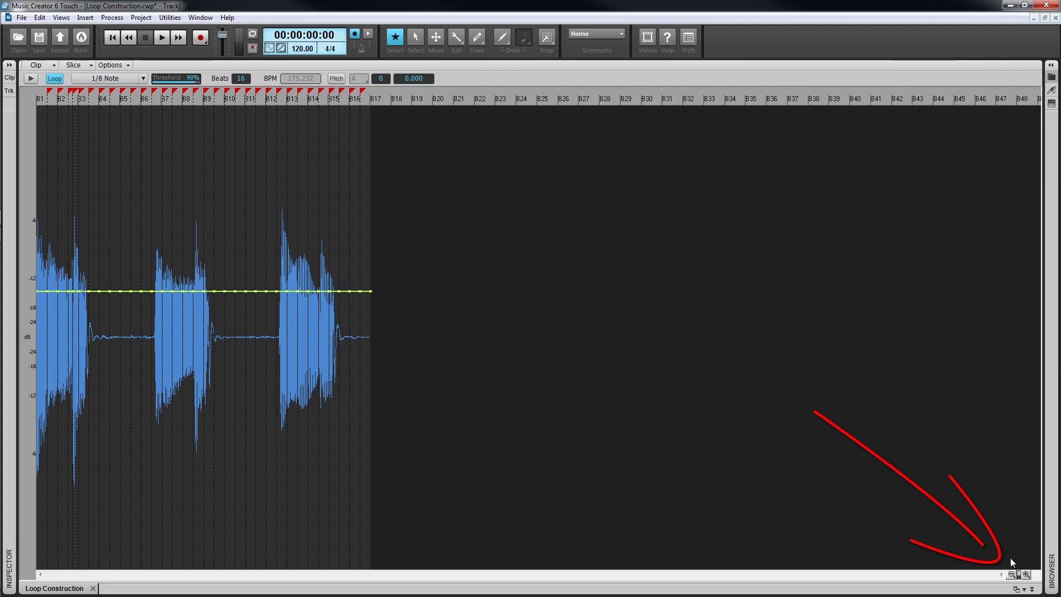
Set the loop's number of beats to 8
mouse_move(1018, 574)
mouse_down()
mouse_move(976, 565)
mouse_move(1001, 565)
mouse_up()
click(243, 79)
key(Return)
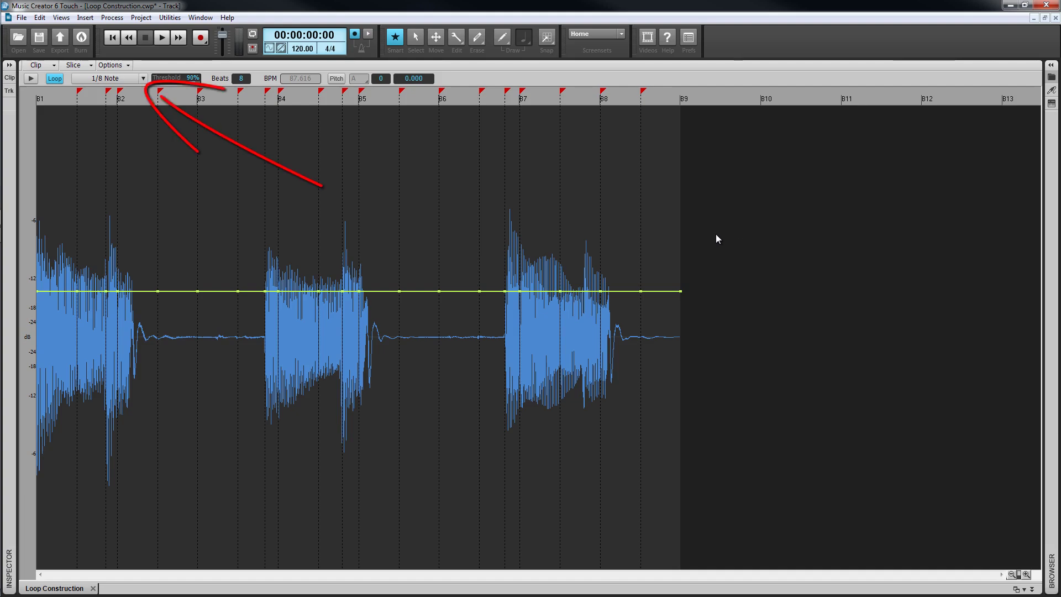
Lower the transient detection threshold to 0% with slicing kept at 1/8 Note
click(144, 79)
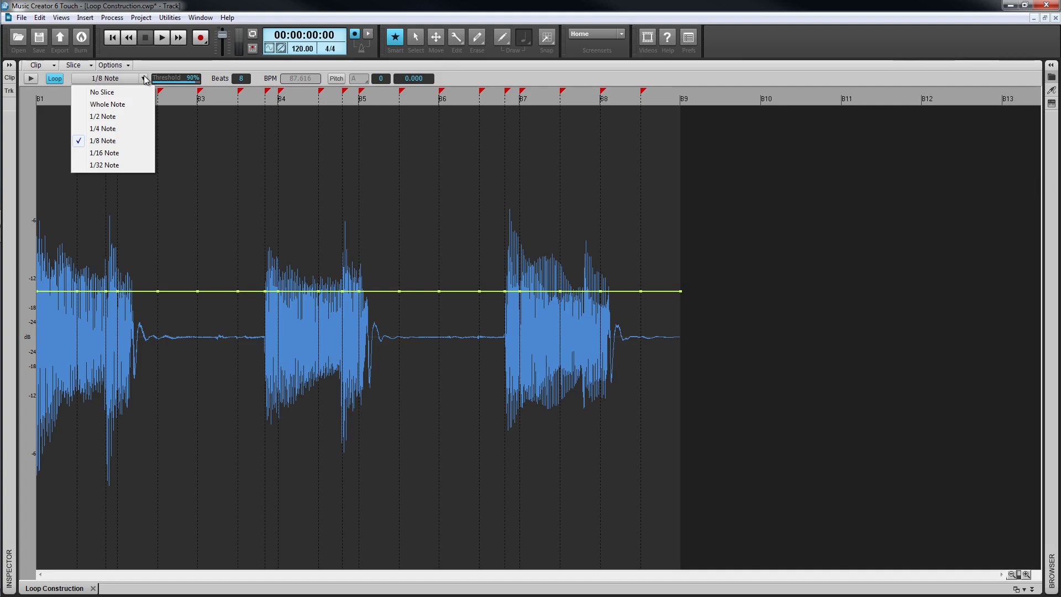
click(194, 83)
scroll(195, 83, down, 5)
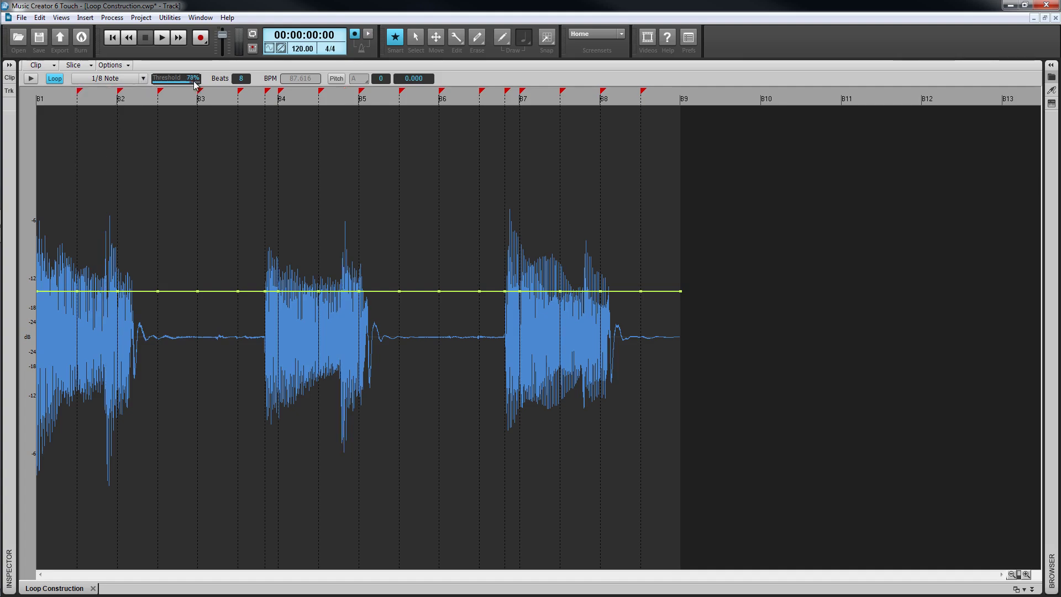
scroll(194, 83, down, 8)
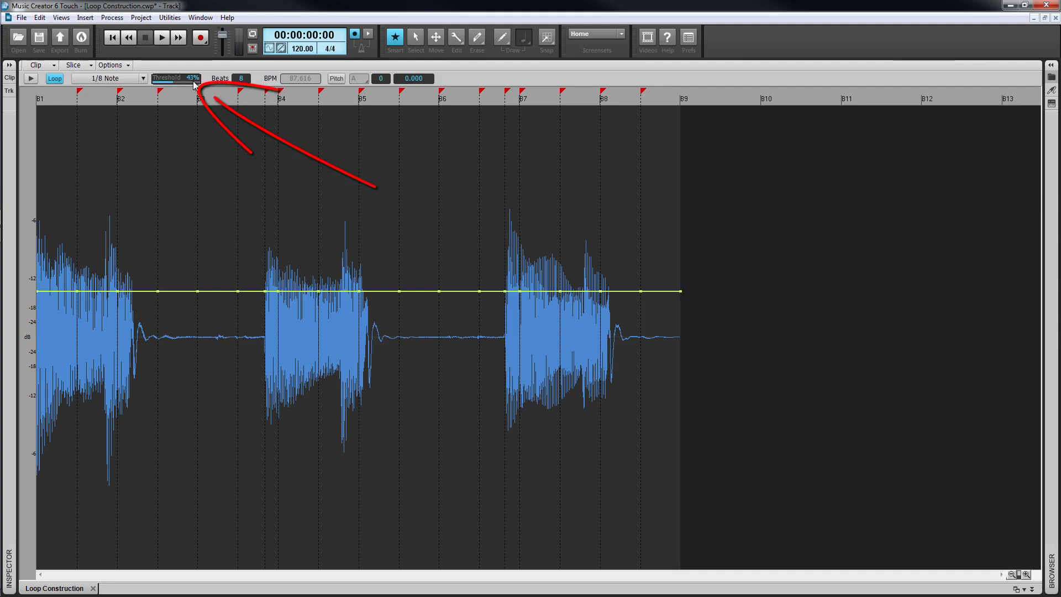
scroll(195, 82, down, 6)
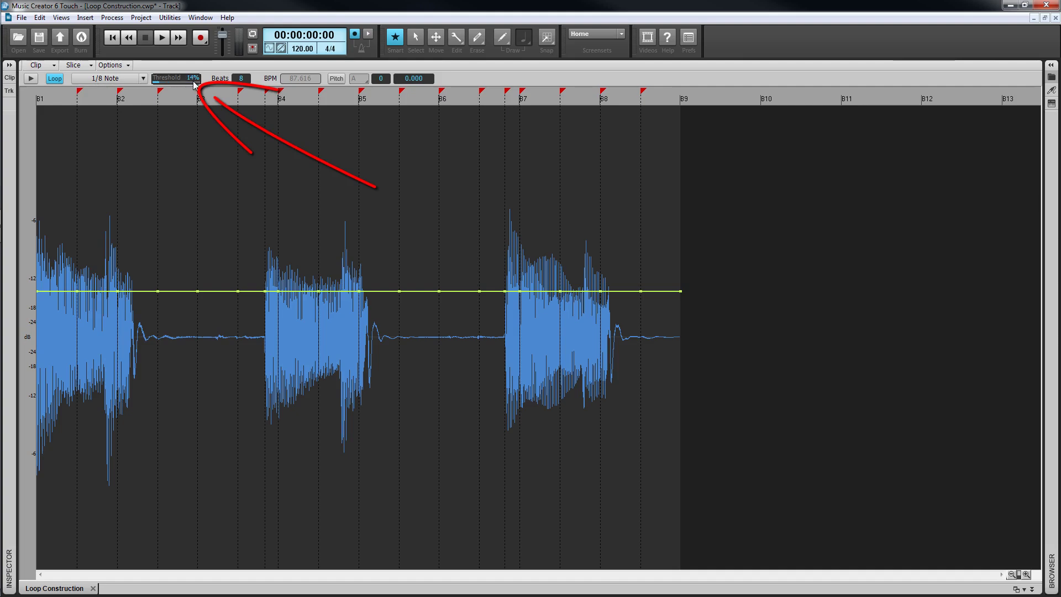
Try 1/16 Note slicing for the loop, then return the slicing to 1/8 Note
click(143, 82)
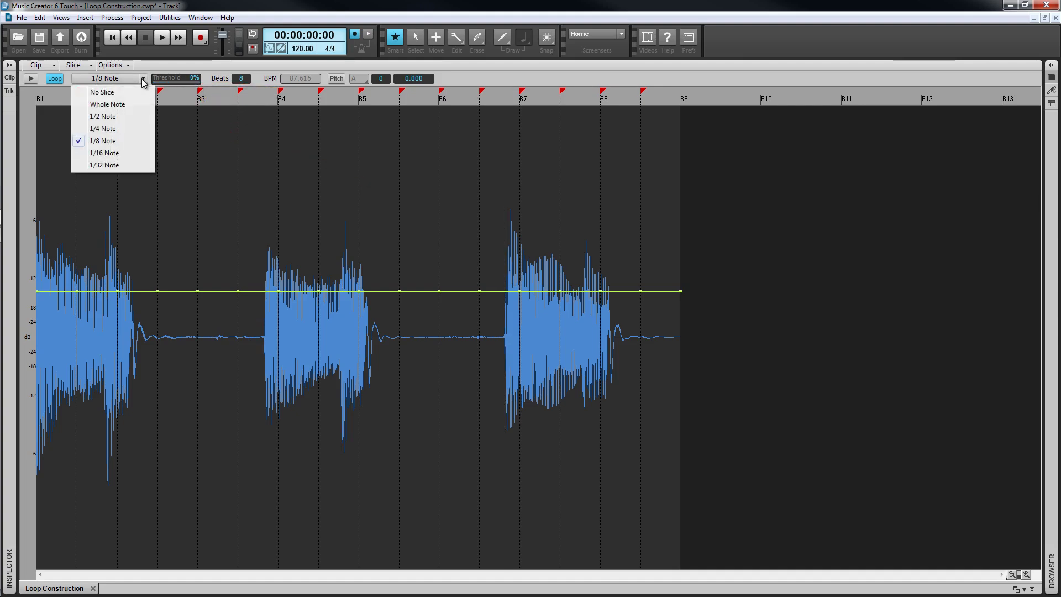
click(129, 150)
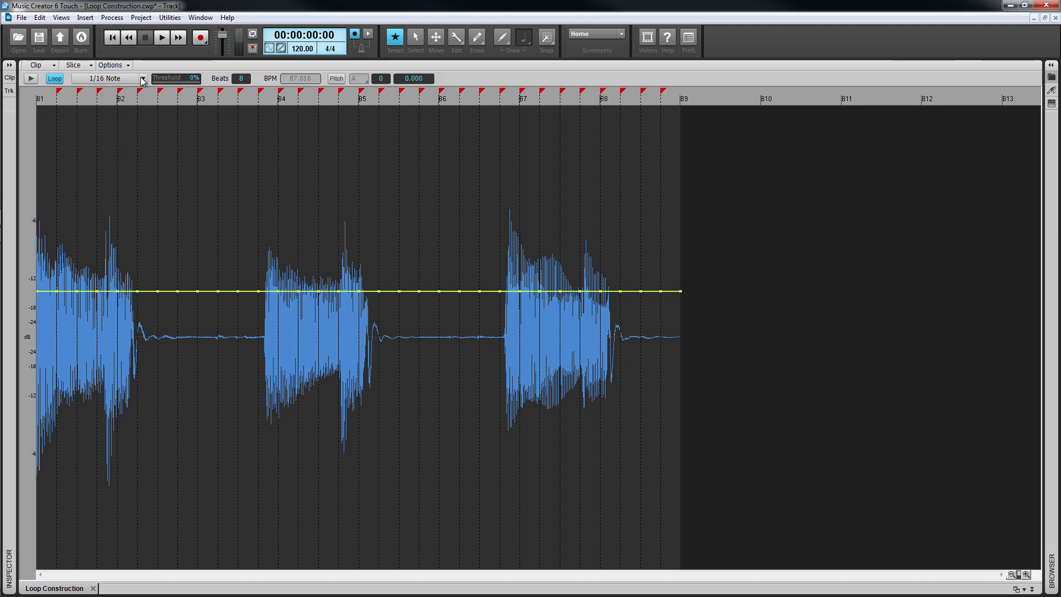
click(142, 81)
click(128, 138)
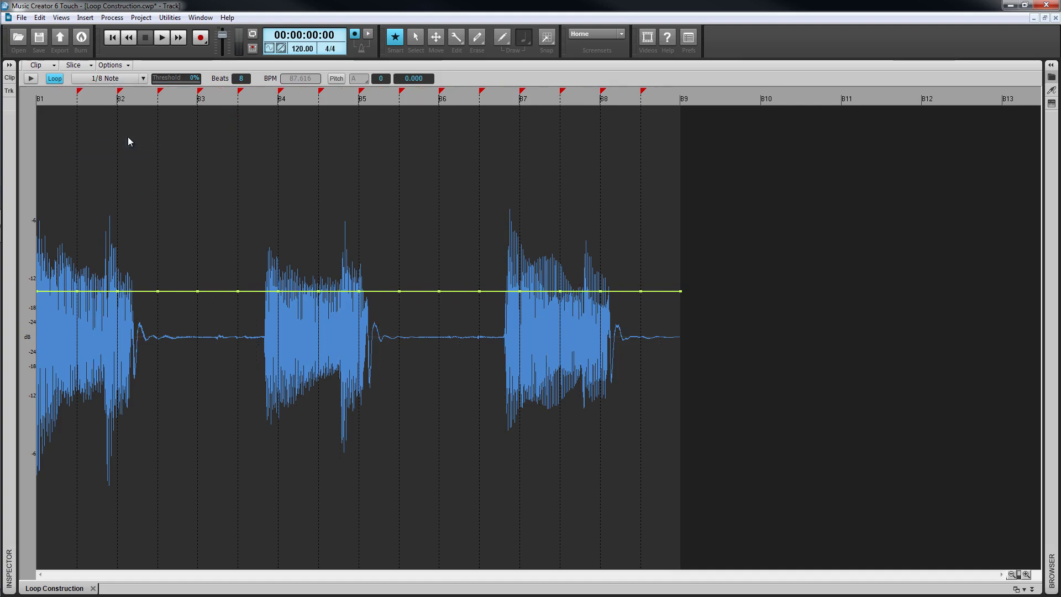
Set the slicing to No Slice and raise the transient threshold to 95%
drag(158, 79, 155, 82)
click(142, 80)
click(145, 91)
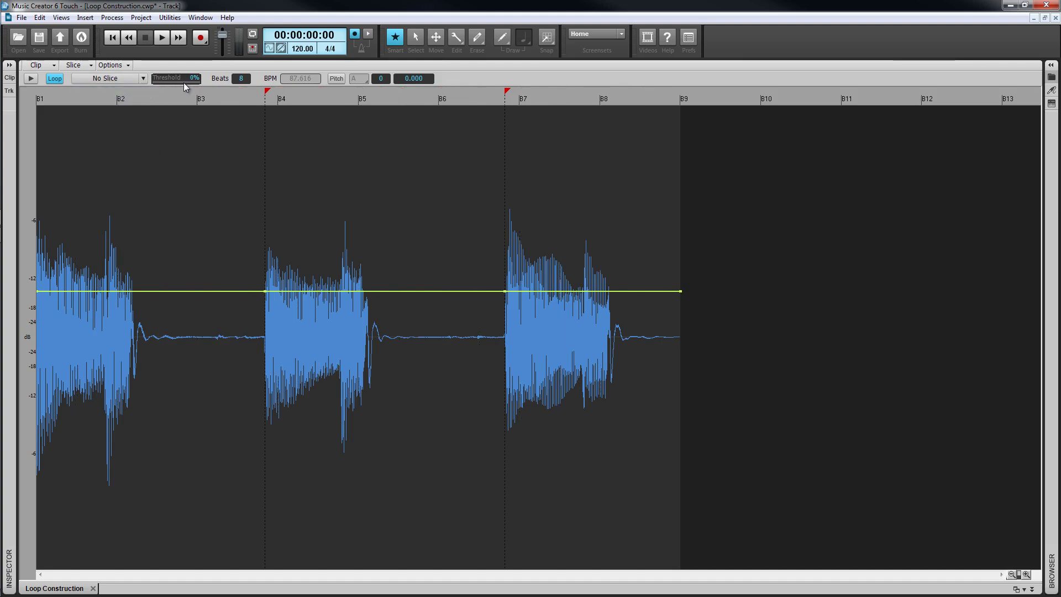
click(154, 82)
scroll(154, 82, up, 3)
scroll(154, 82, up, 1)
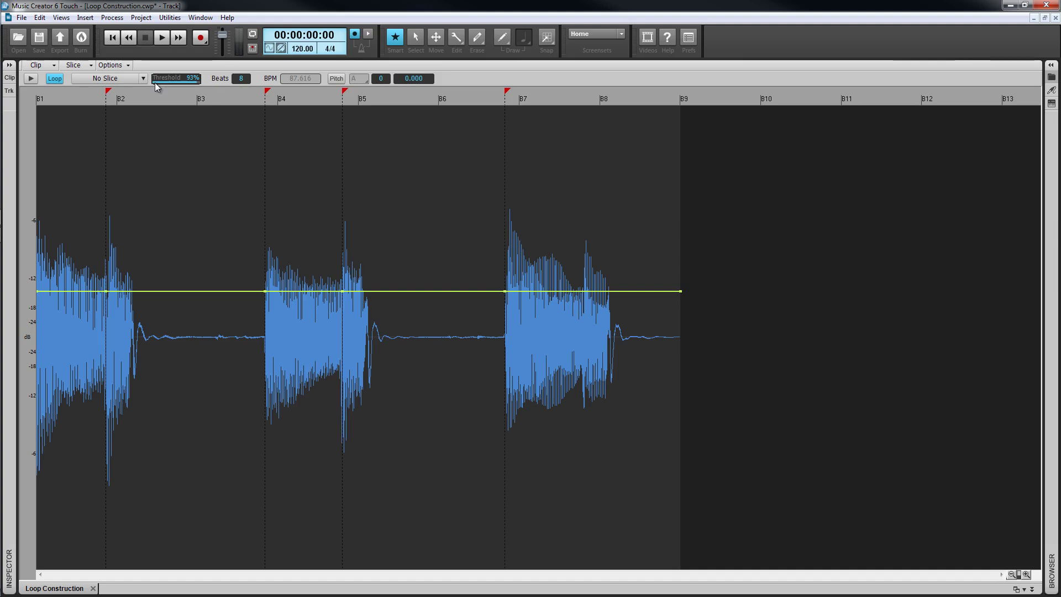
scroll(154, 81, up, 2)
Add a slice marker just past B5 and move the marker before B5 to about midway between B4 and B5
drag(427, 90, 369, 100)
drag(370, 101, 324, 90)
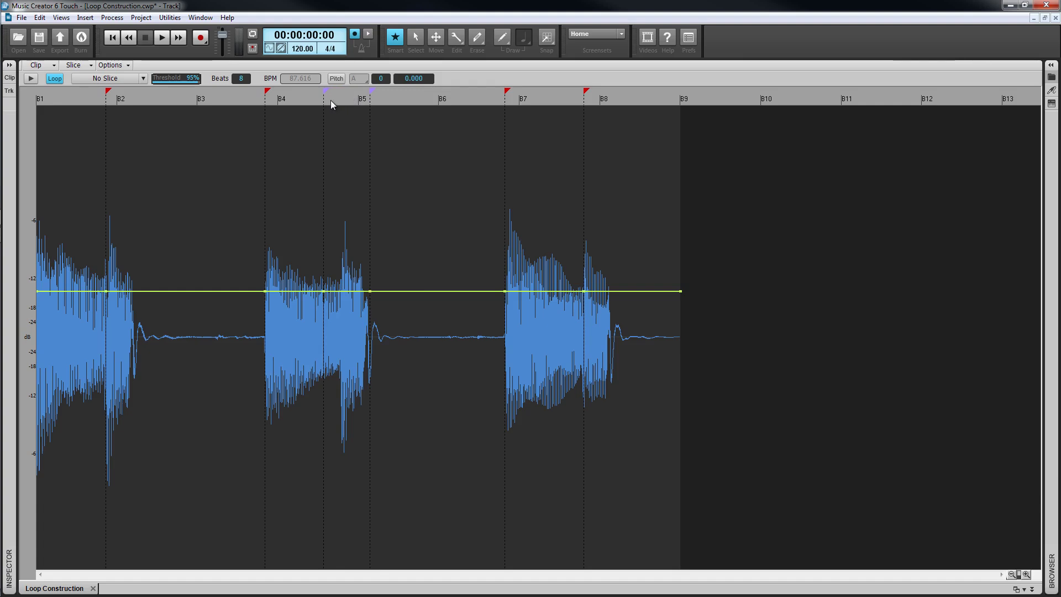
Erase the slice marker just past B5 and the markers between B4 and B5
key(F10)
click(370, 94)
drag(325, 89, 343, 89)
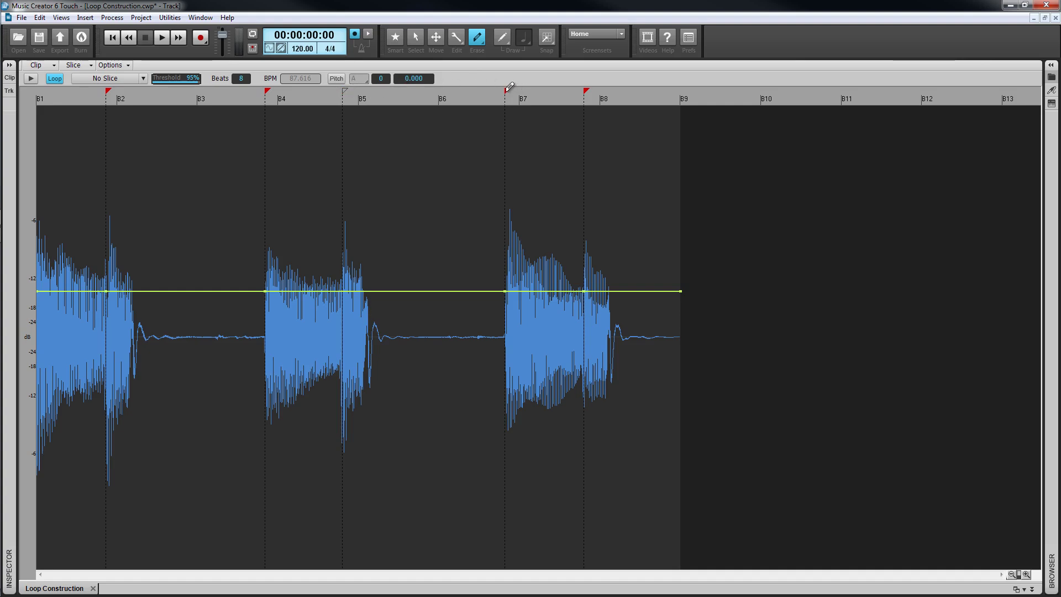
Return to the Smart tool and reset all slice markers
click(395, 37)
click(91, 65)
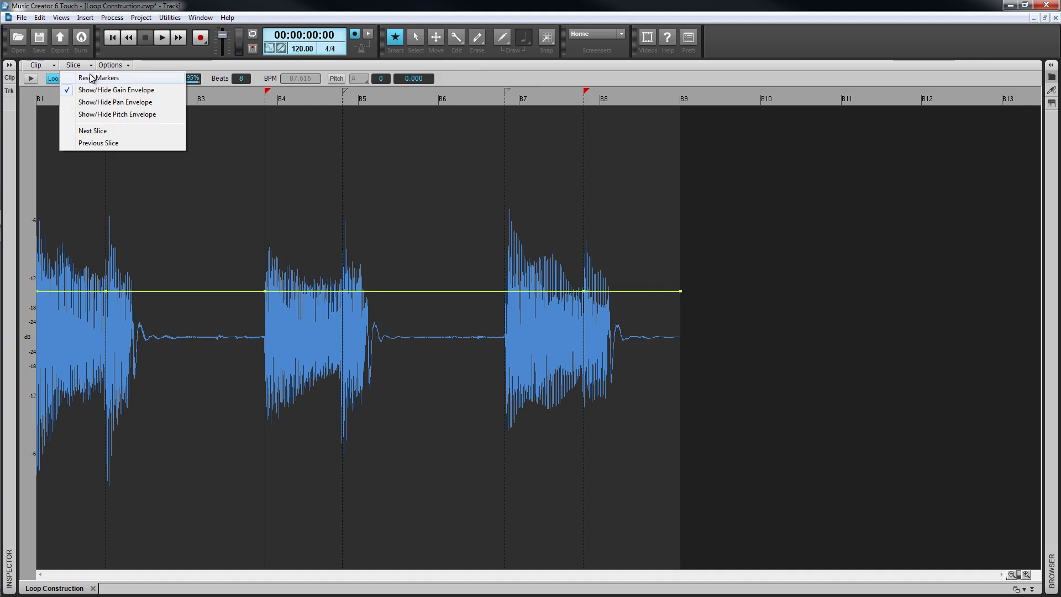
click(92, 79)
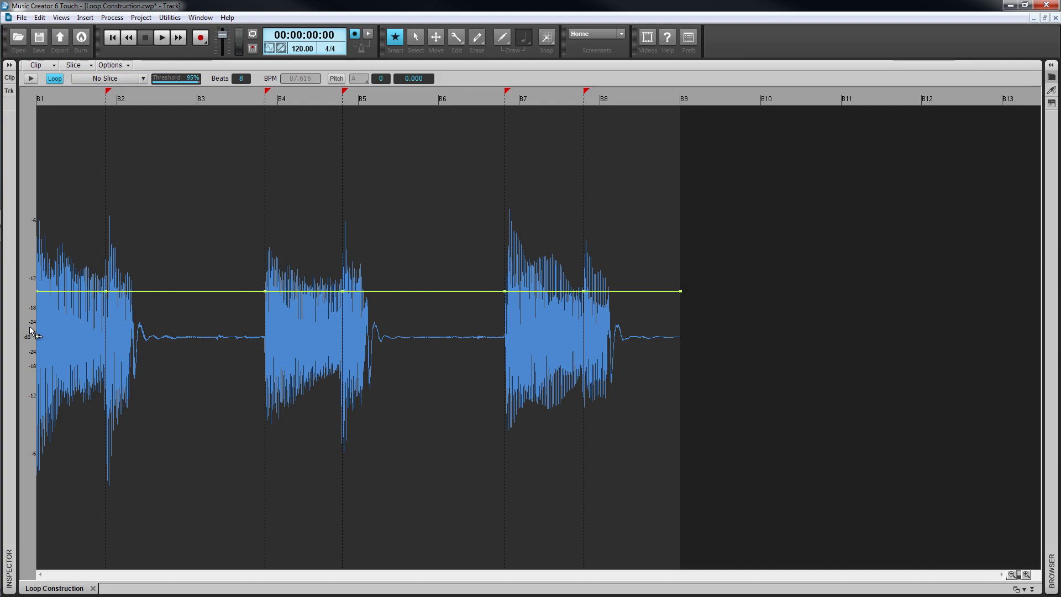
Try the amplitude scale in Percentage and Zoom Factor, then set it back to dB
drag(27, 330, 28, 335)
right_click(28, 337)
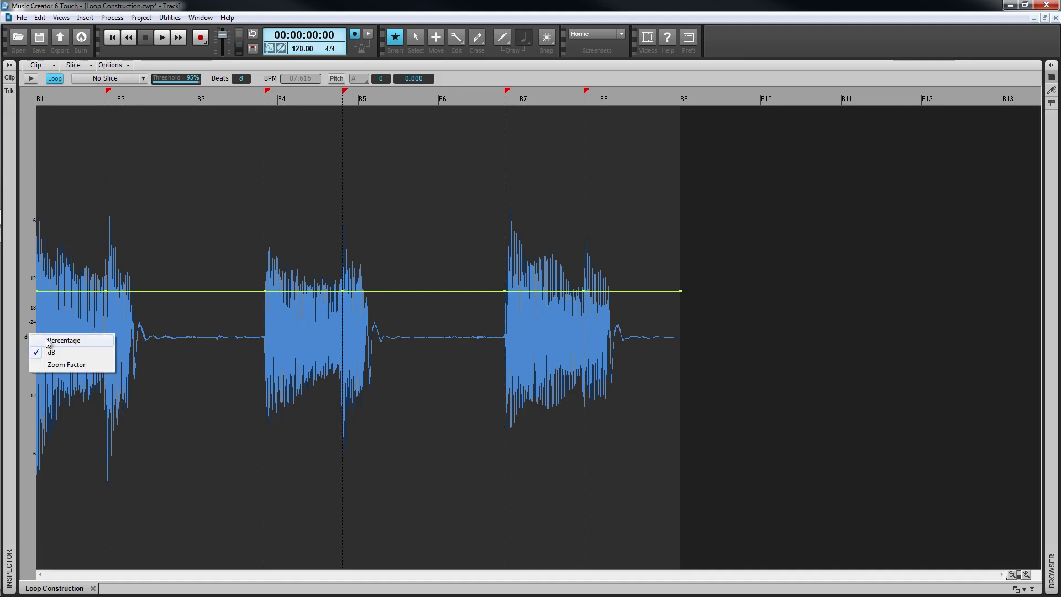
click(52, 341)
right_click(29, 295)
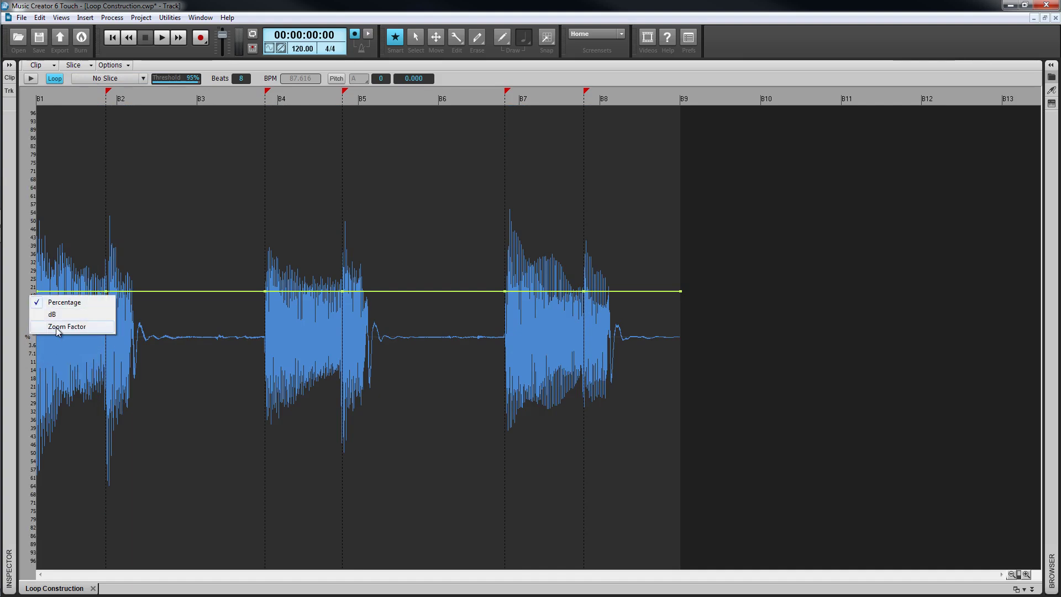
click(55, 327)
right_click(31, 294)
click(55, 315)
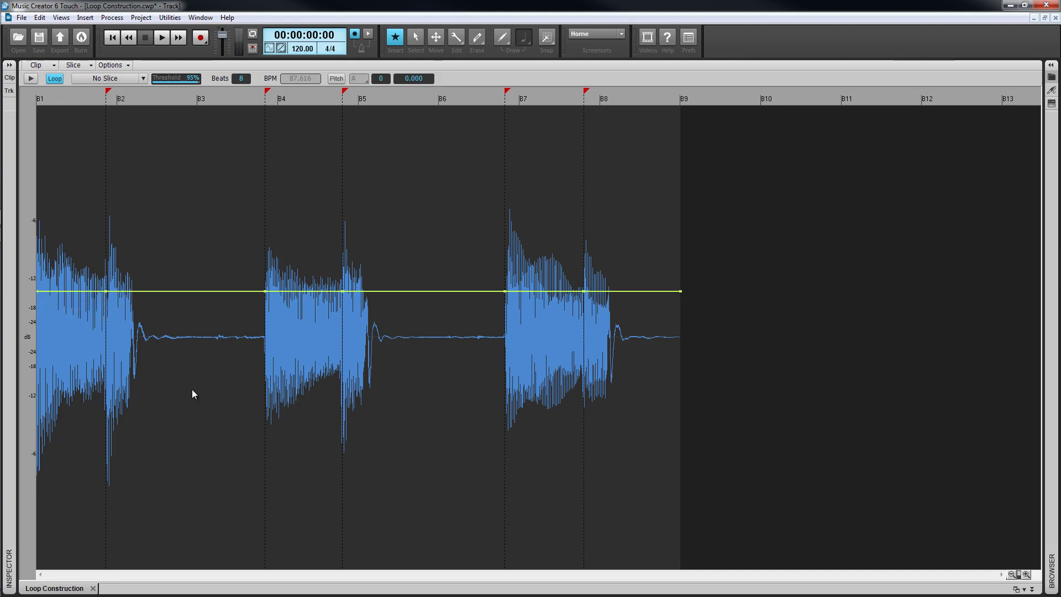
Audition the slice before B8, the slice around B5 and the loop's first slice, and view the slice preview options
click(551, 379)
click(357, 365)
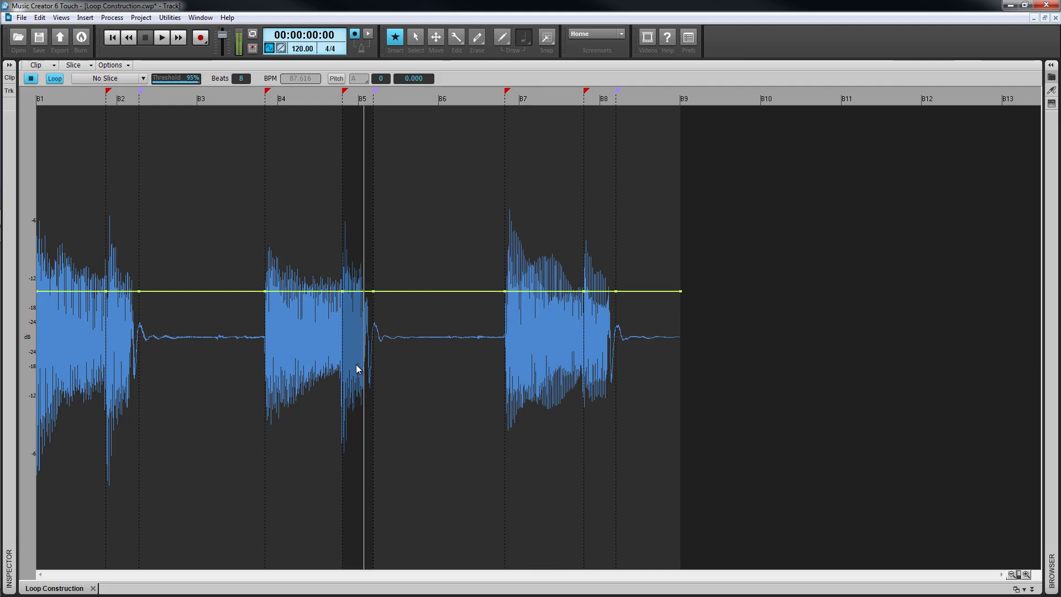
click(72, 356)
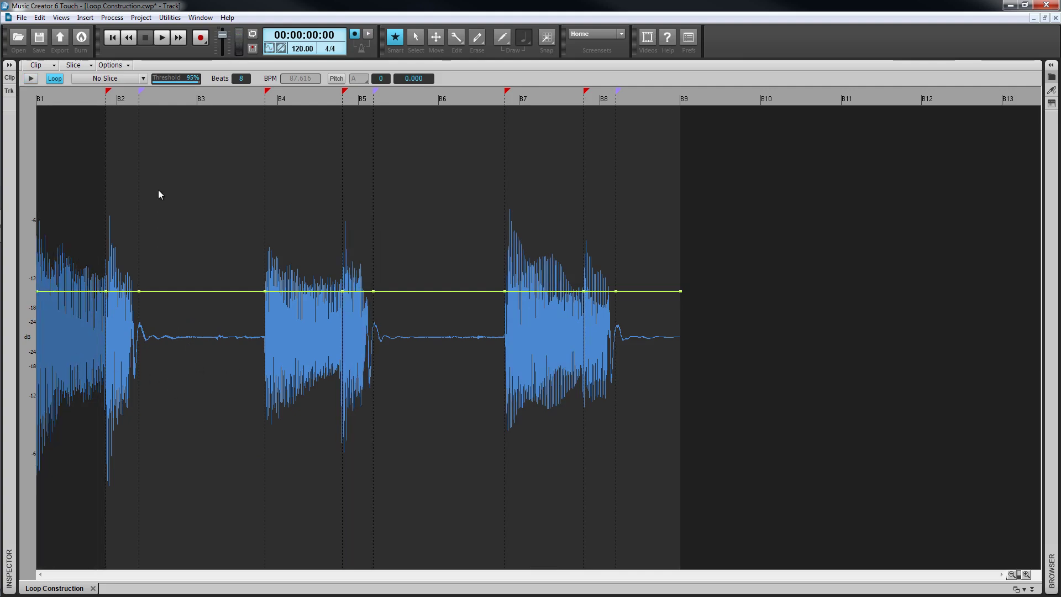
click(127, 65)
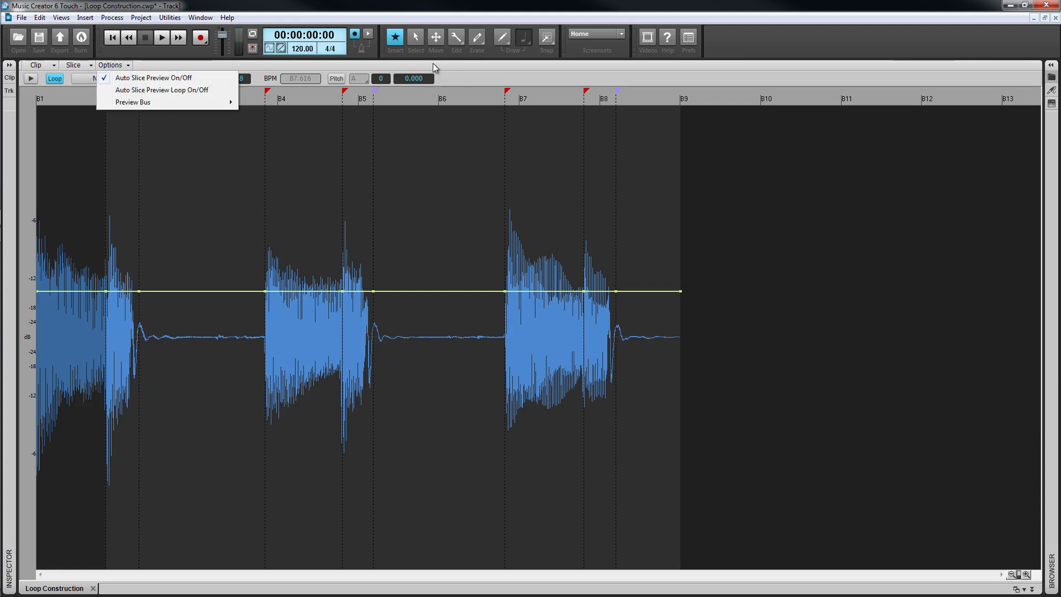
Lower the gain envelope to the minimum for the three near-silent slices following the sounds around B2, B5 and B8
click(463, 65)
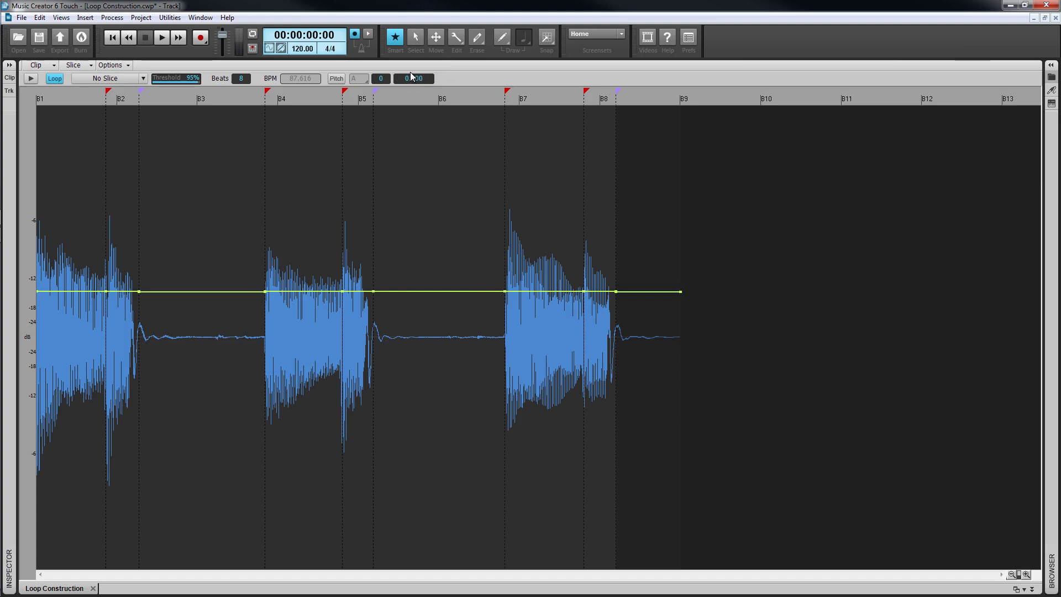
mouse_move(194, 291)
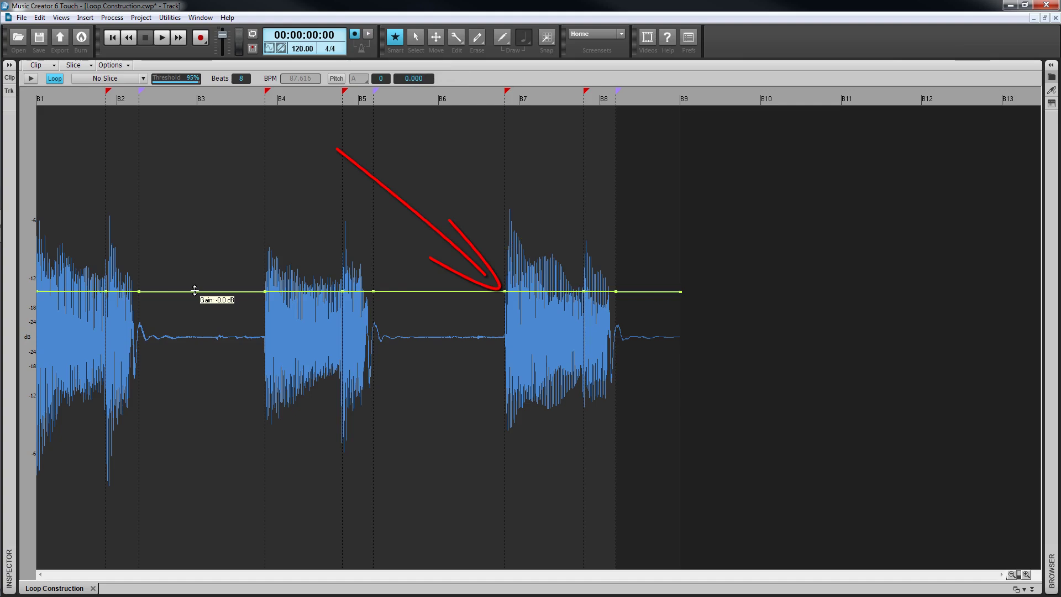
drag(195, 291, 247, 584)
drag(437, 291, 444, 595)
drag(639, 289, 641, 591)
Show the pan envelope and pan the two slices in each pair of sounding slices to opposite sides
click(92, 65)
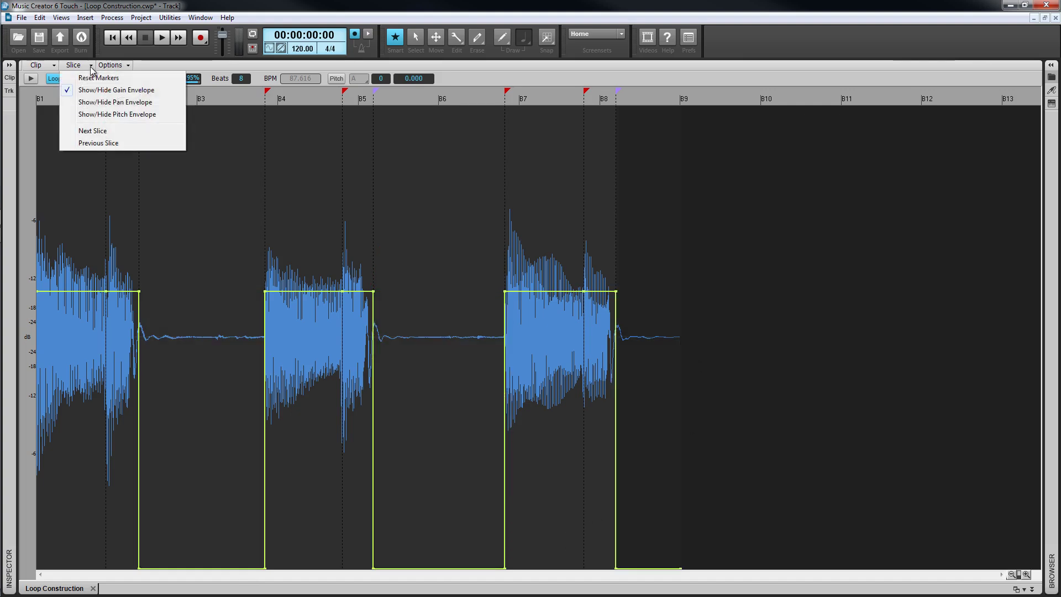
click(98, 104)
Show the pitch envelope, slightly lower the pitch of the slices starting just before B4 and B8, and audition the loop
click(91, 68)
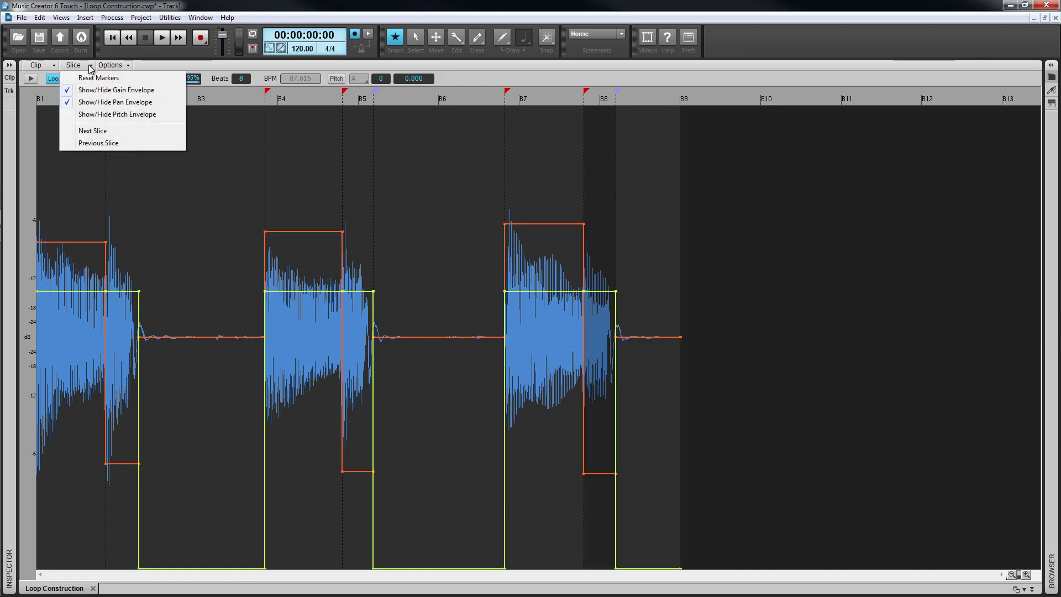
click(97, 114)
drag(293, 336, 292, 355)
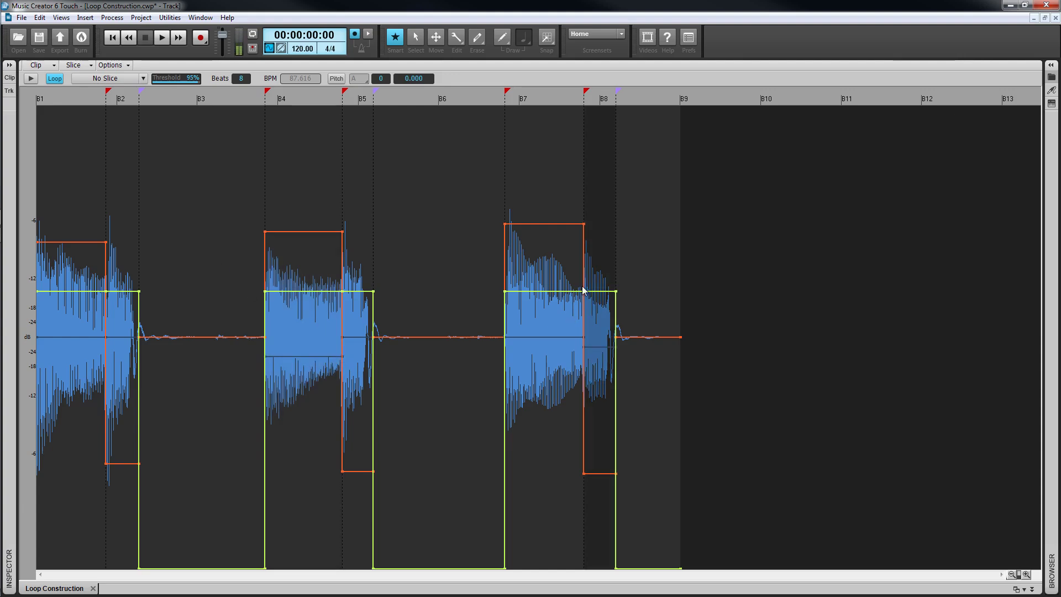
click(31, 79)
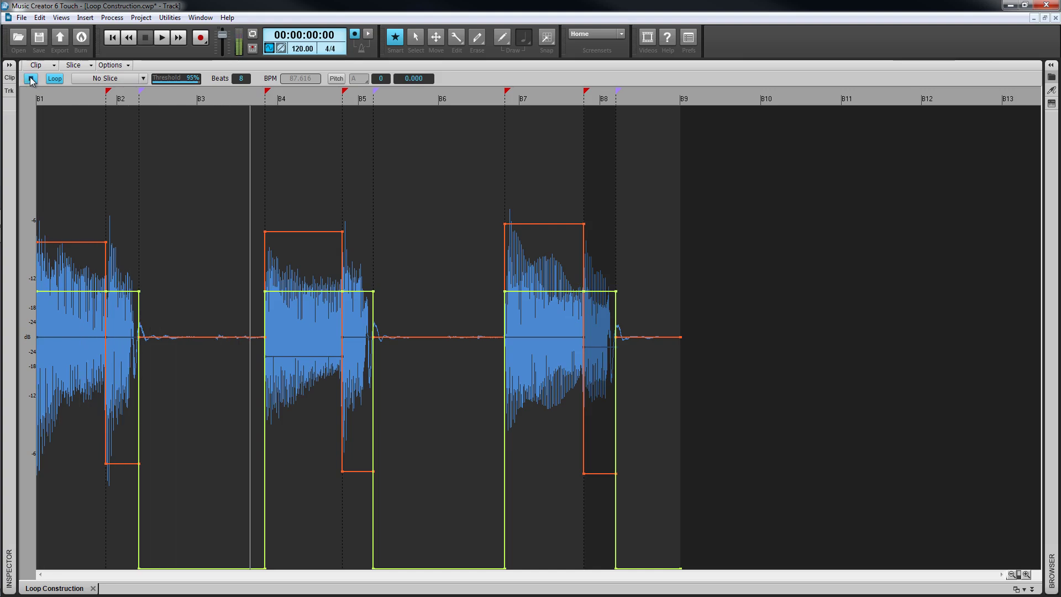
click(31, 79)
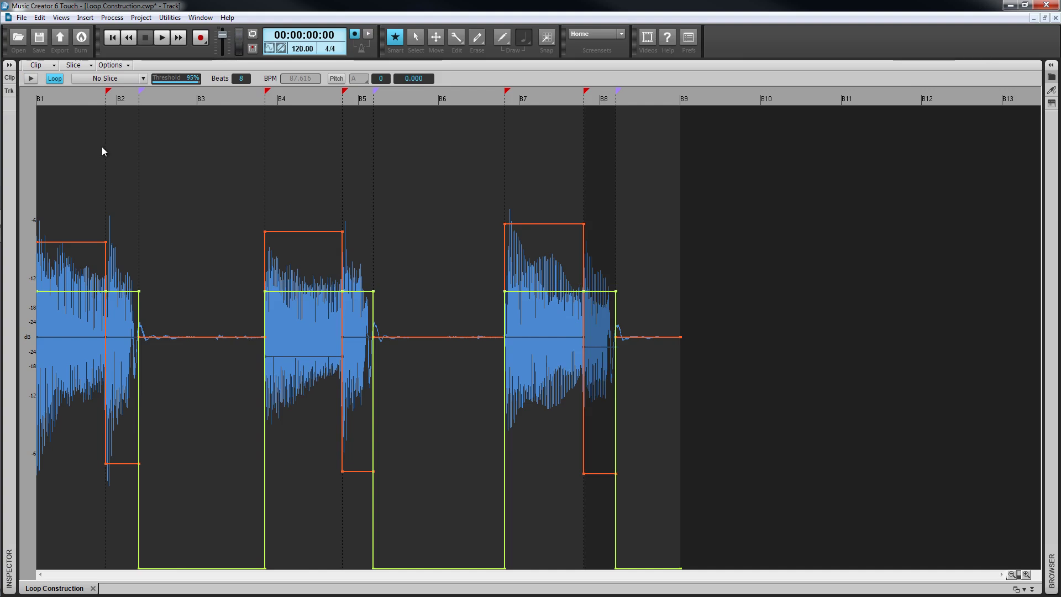
Turn pitch following on to view its root note choices, turn it off again, and examine the coarse and fine pitch values
click(336, 79)
click(365, 82)
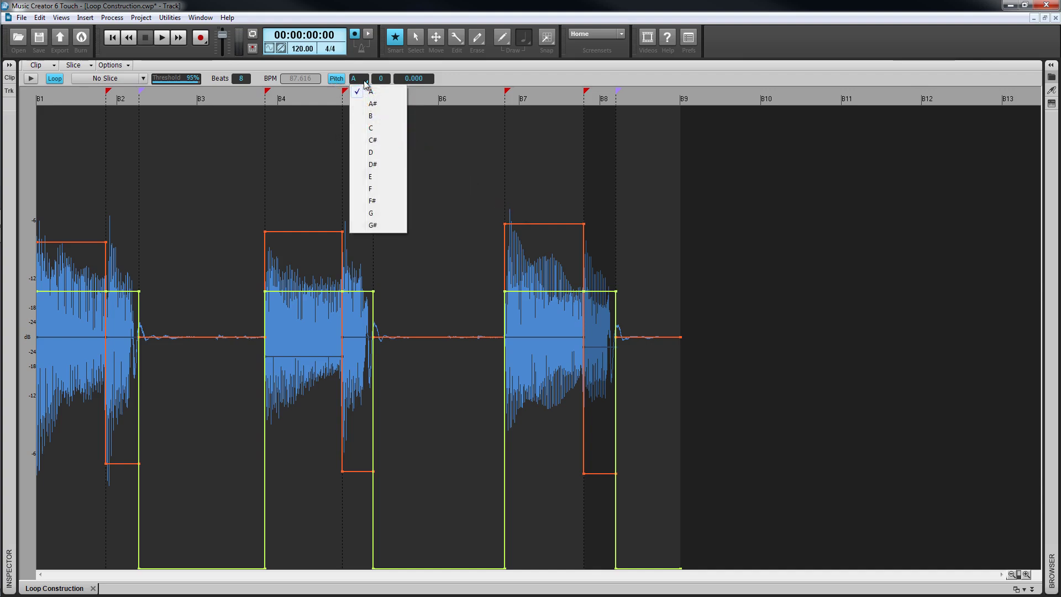
click(334, 82)
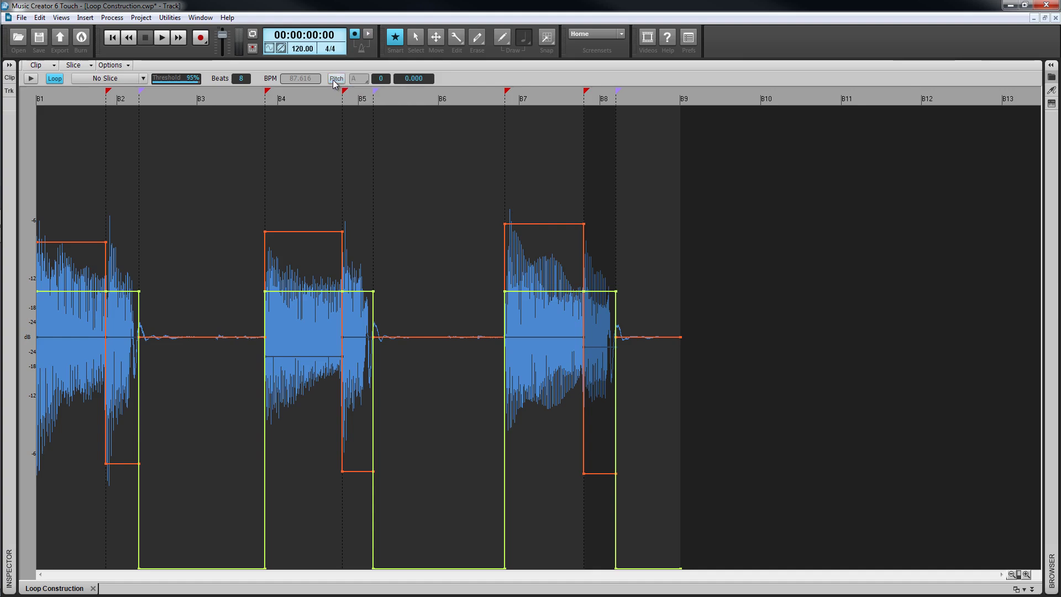
click(380, 79)
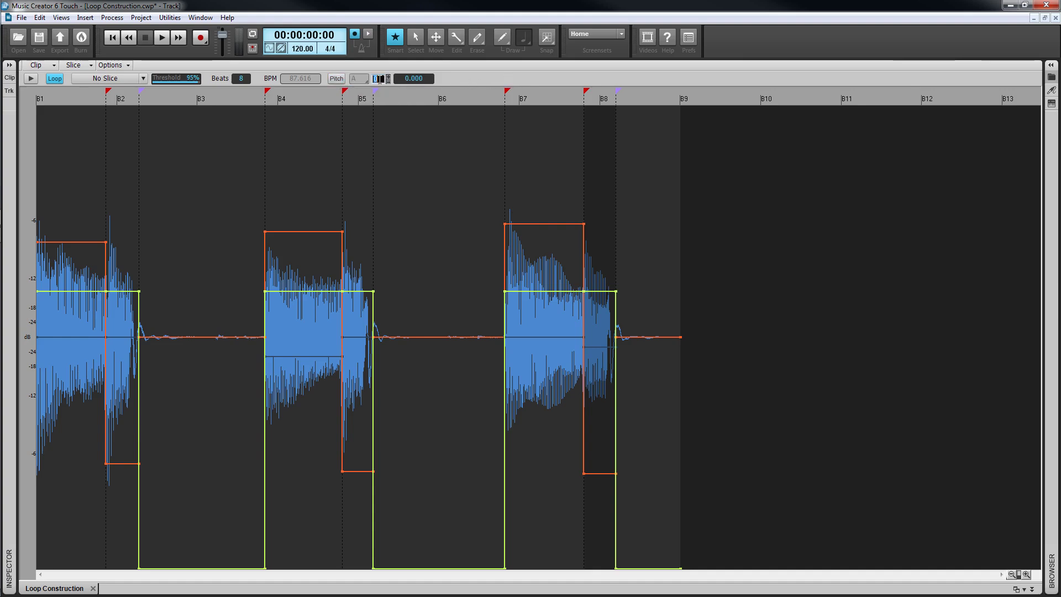
click(416, 79)
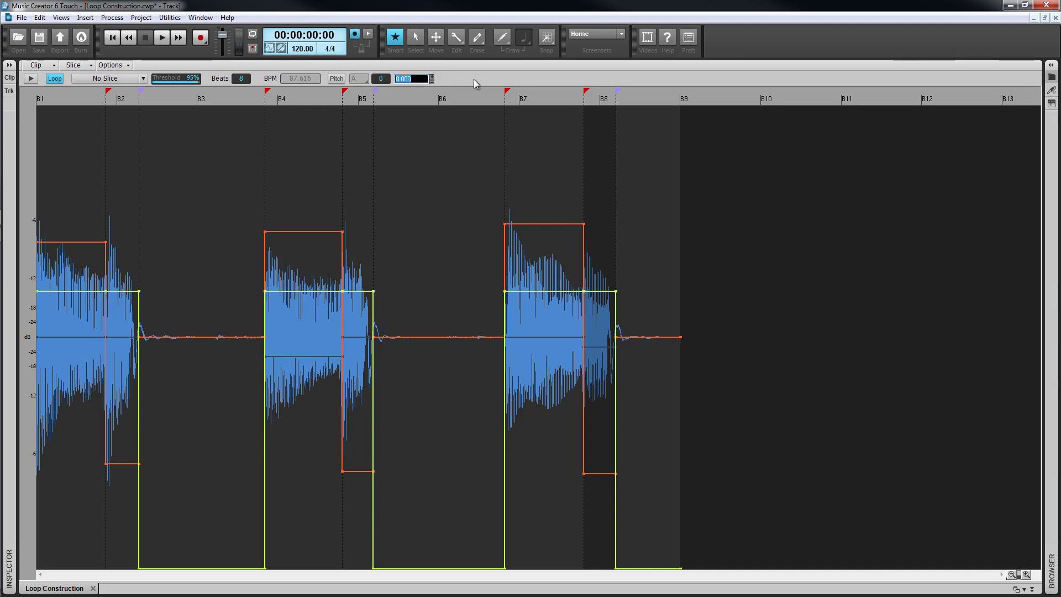
key(Return)
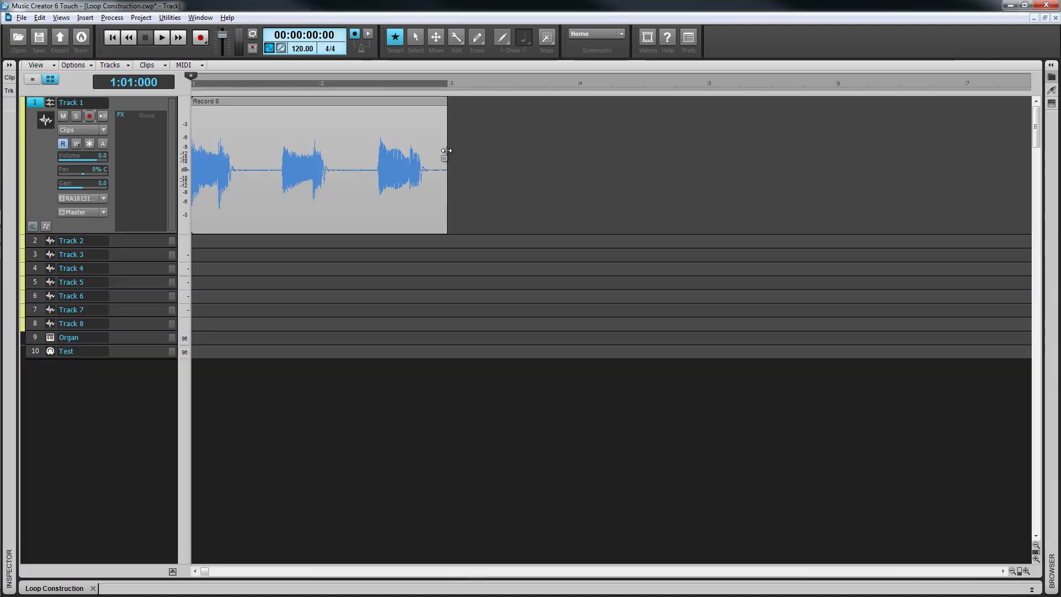
Extend the looped Record 6 clip on Track 1 to the start of measure 5 and play it back
drag(447, 150, 707, 151)
key(space)
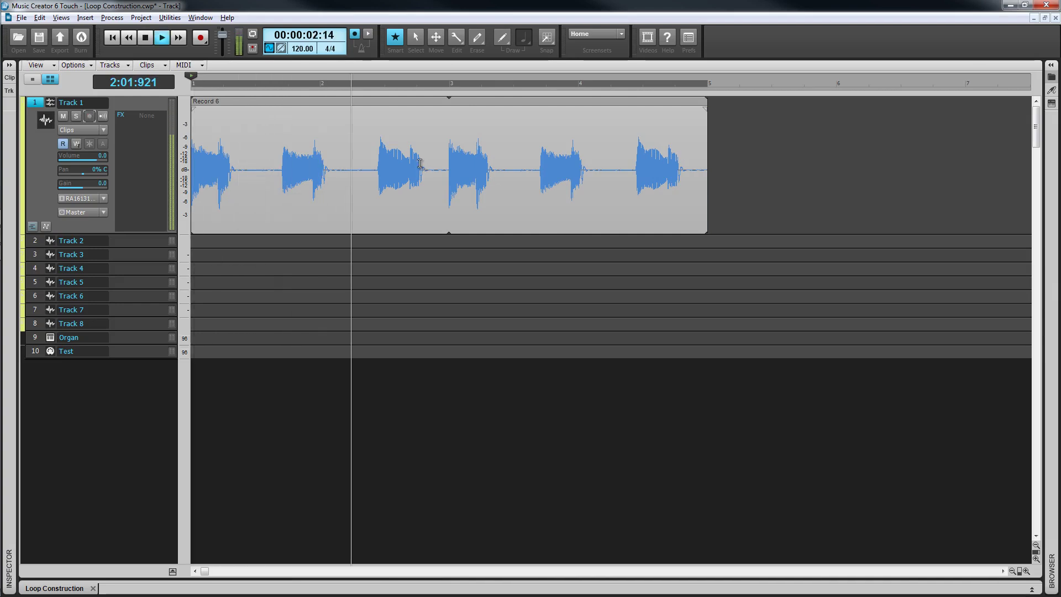
Reopen the Record 6 clip in the Loop Construction view and turn looping off
double_click(420, 164)
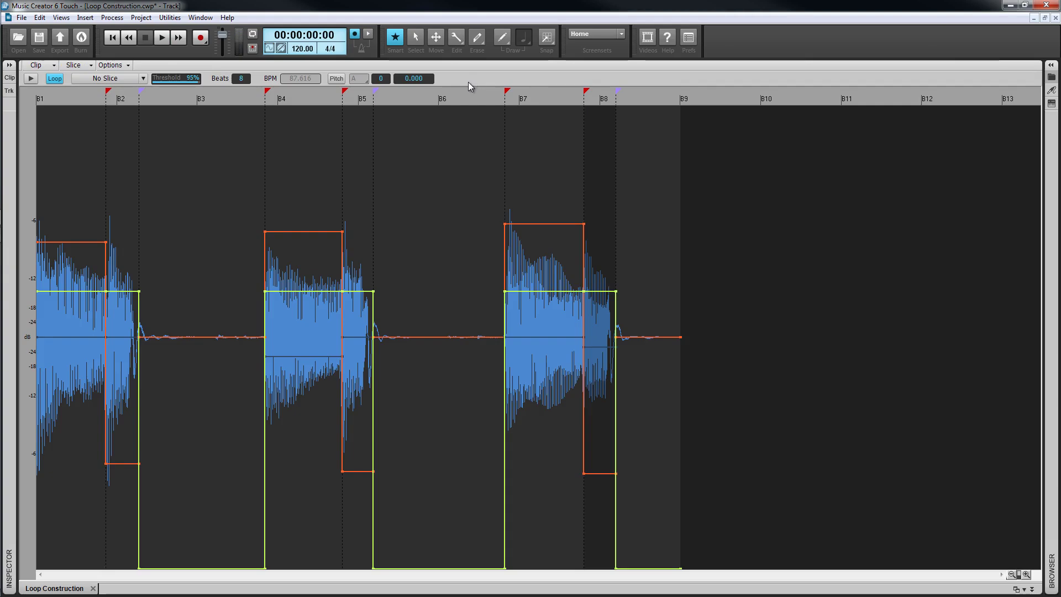
click(55, 79)
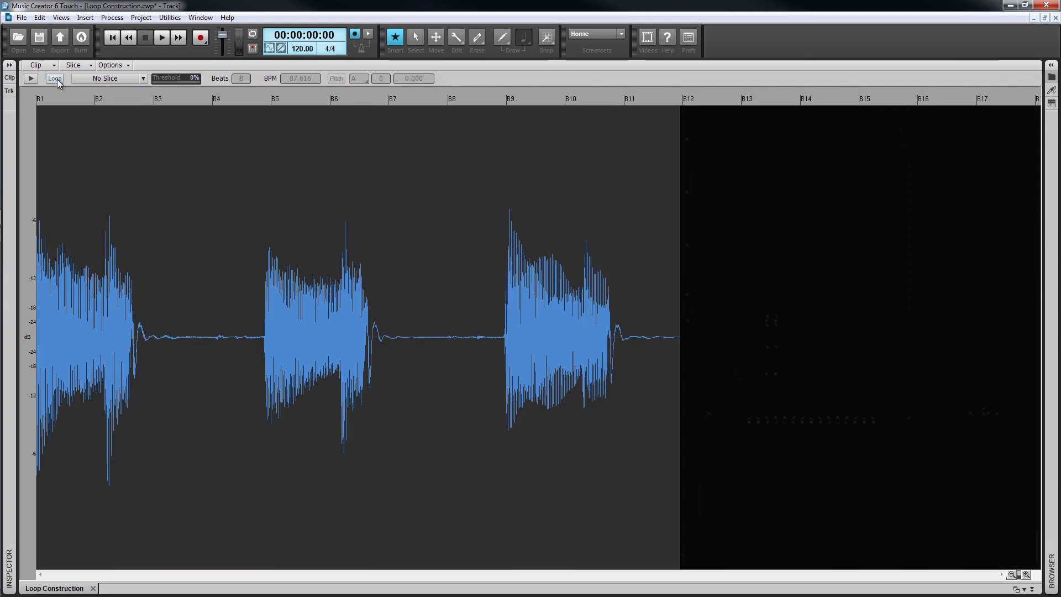
Try stretching the clip with its original tempo set to 160 BPM, and turn stretching back off
click(54, 66)
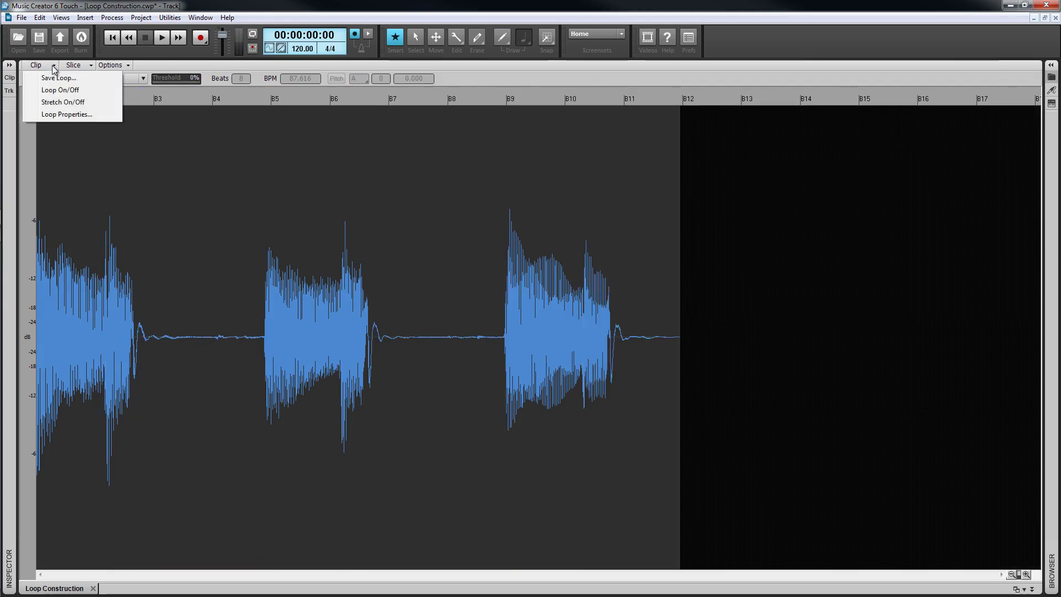
click(54, 101)
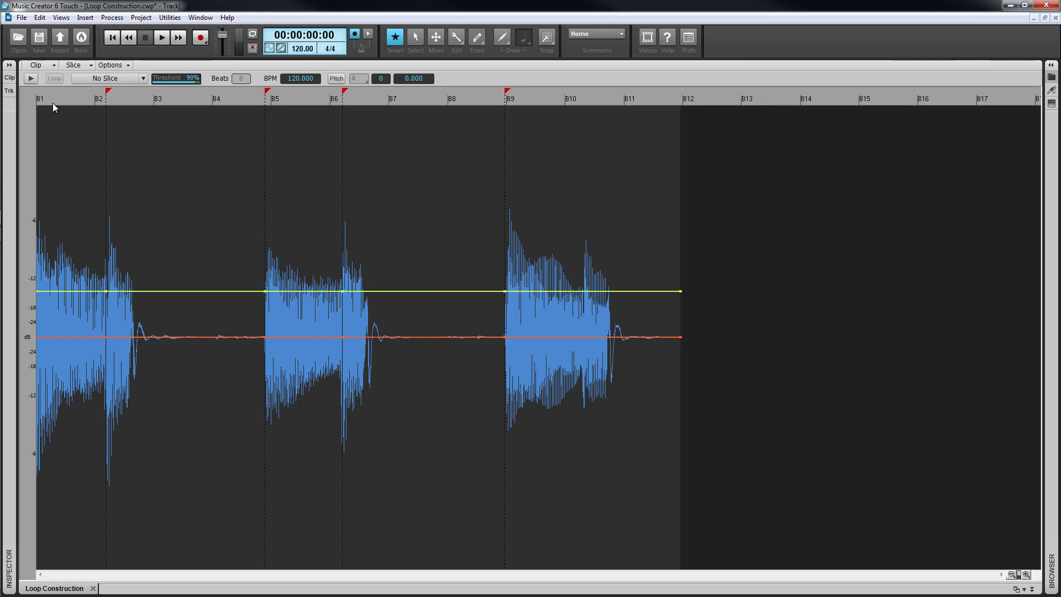
click(293, 78)
key(Return)
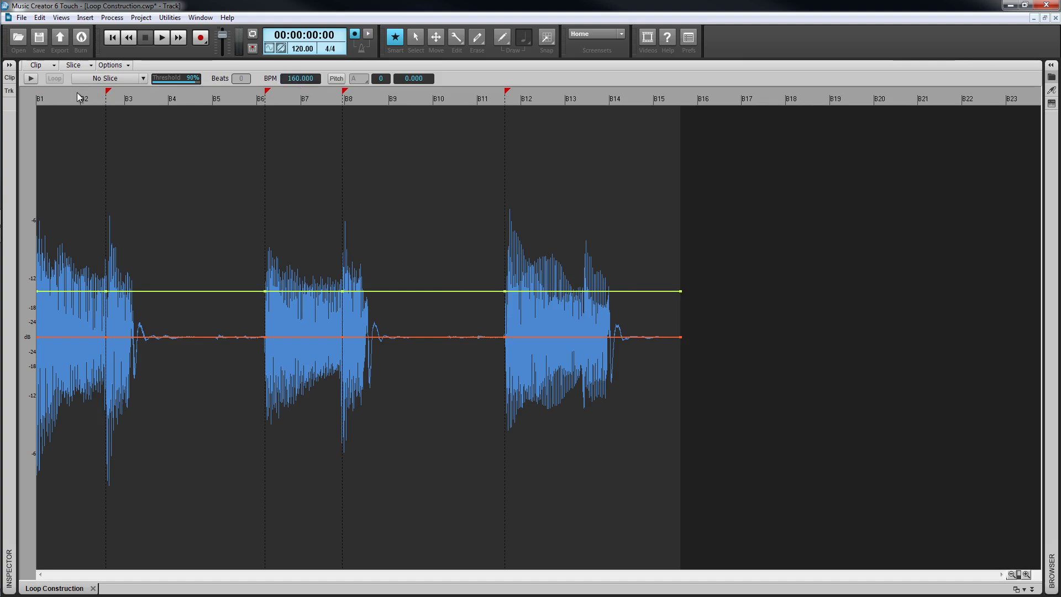
click(55, 67)
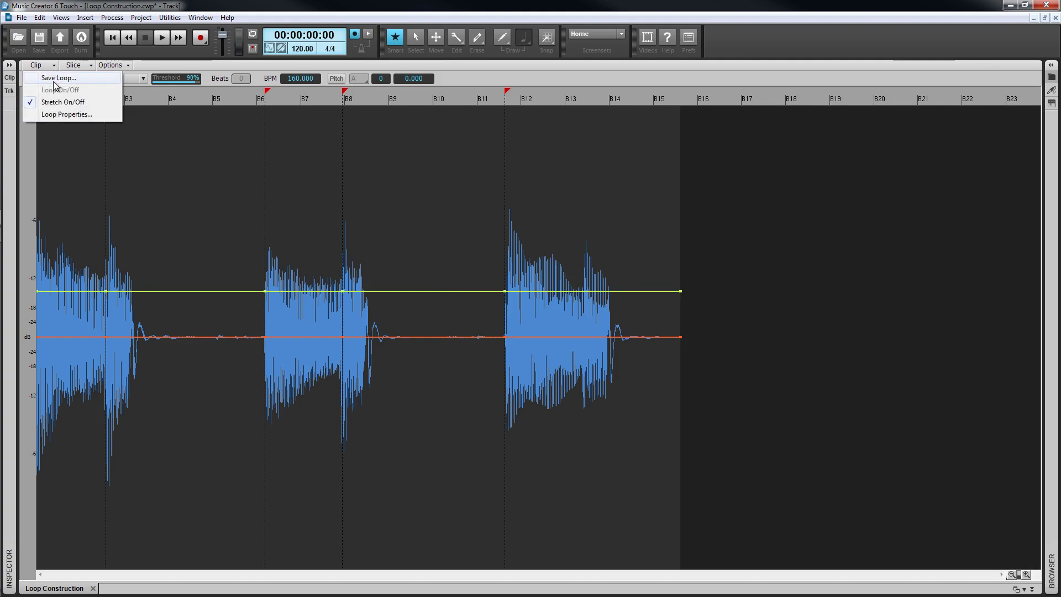
click(59, 102)
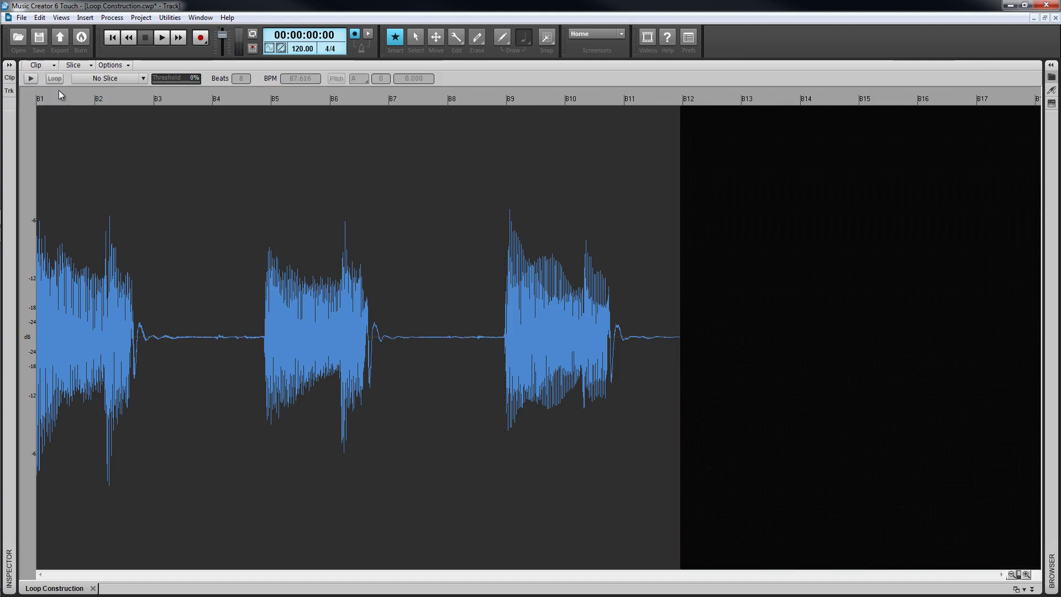